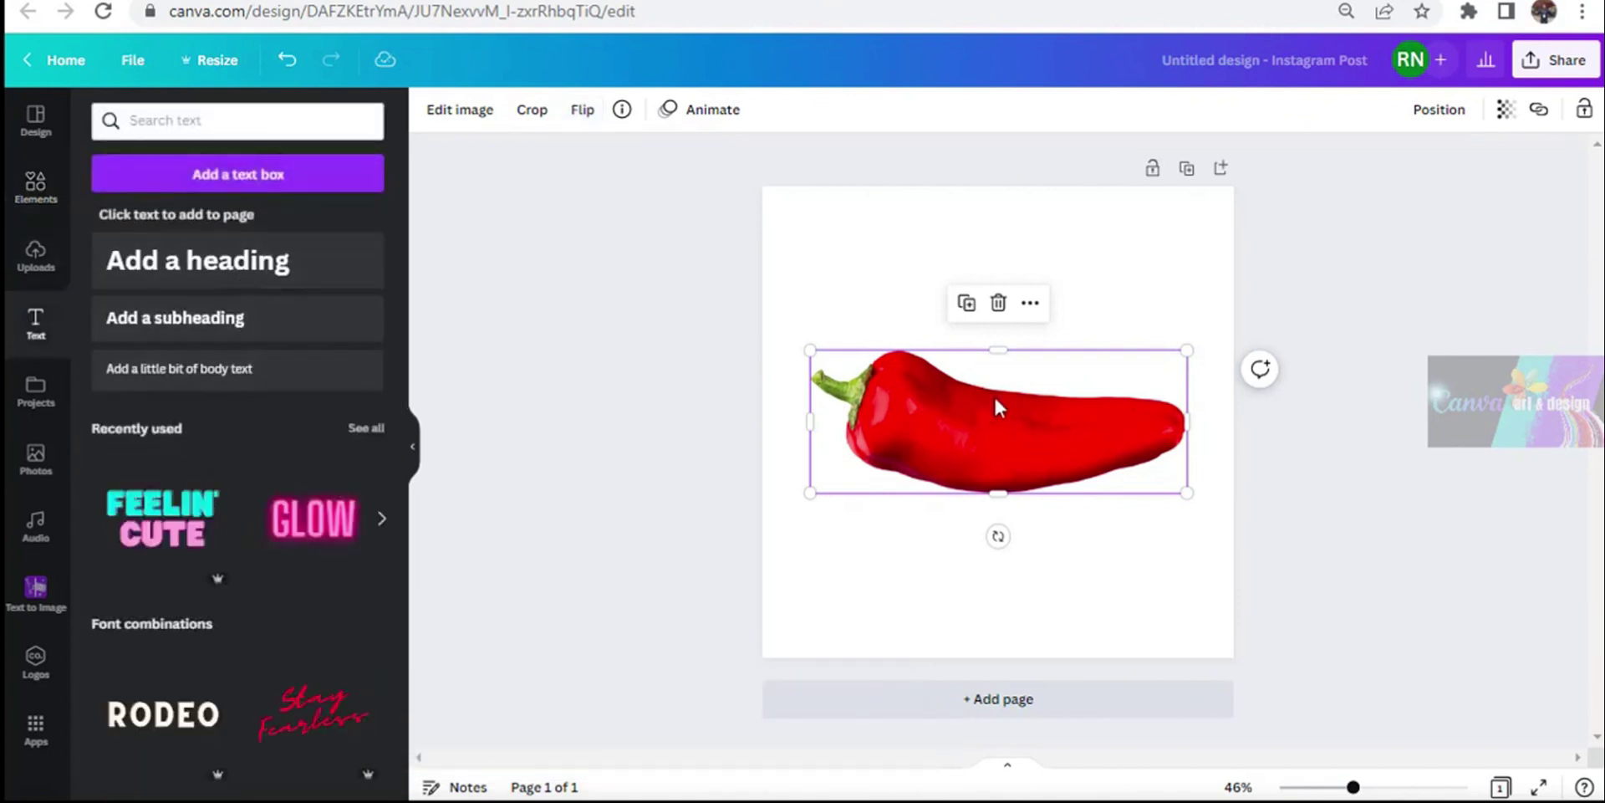
Step: Add a heading in the Anton font that reads "CHILLI"
left_click(252, 272)
left_click(518, 124)
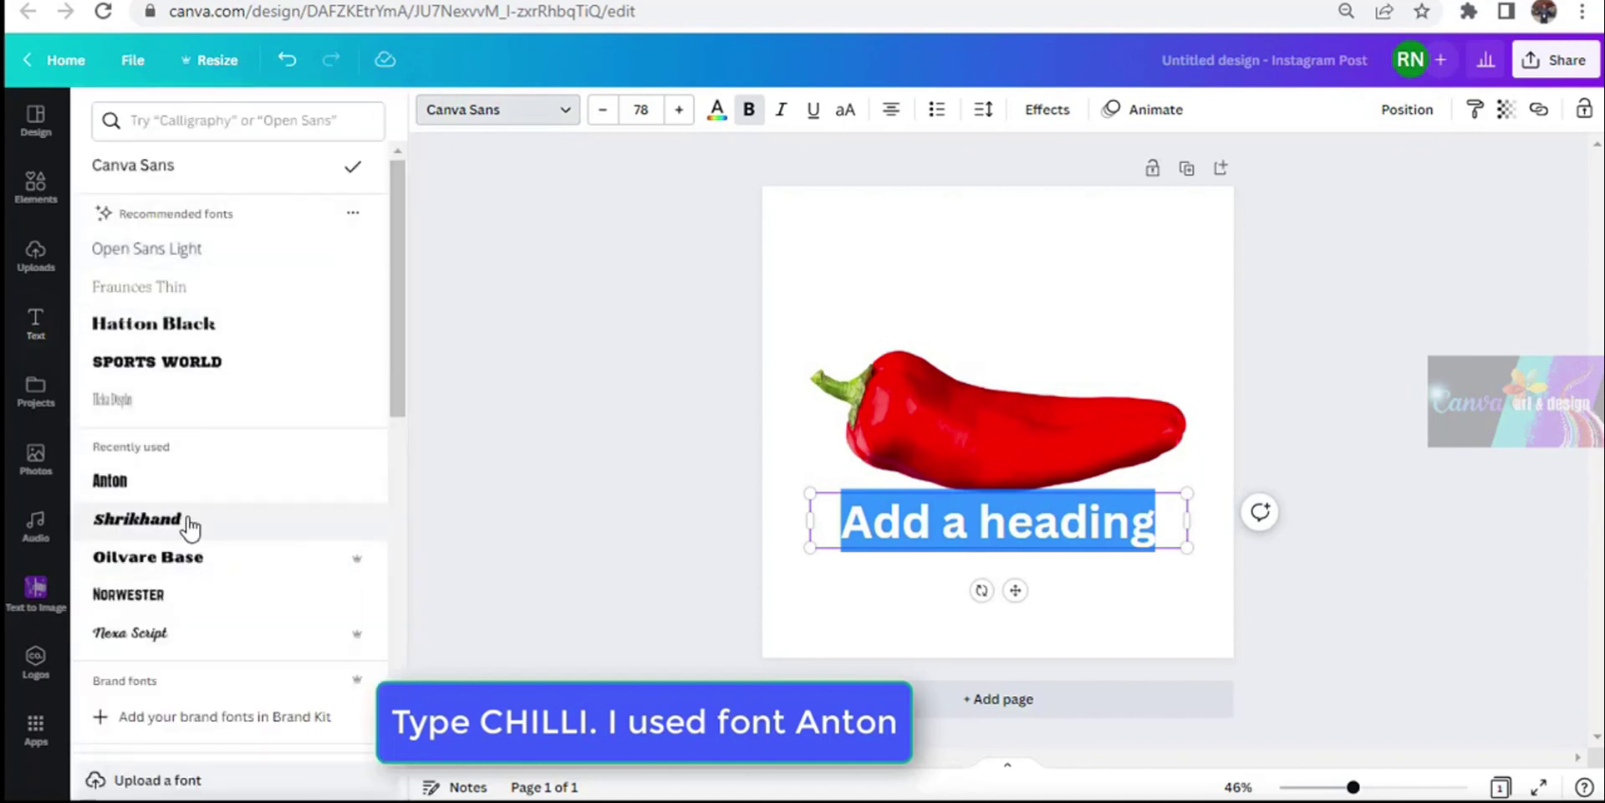
scroll(190, 527, "down", 5)
left_click(178, 592)
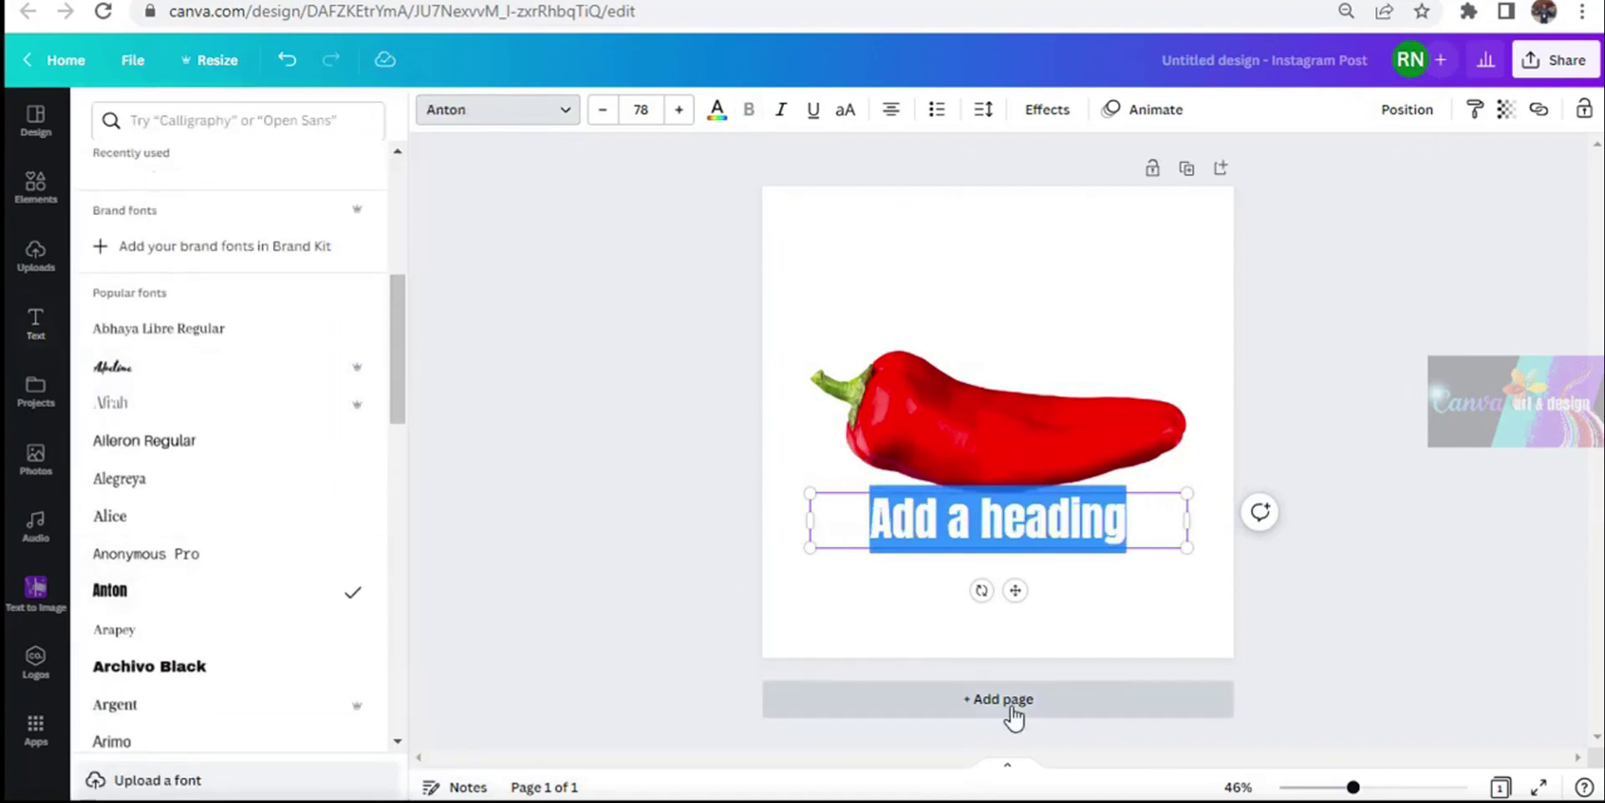
type("CHILLI")
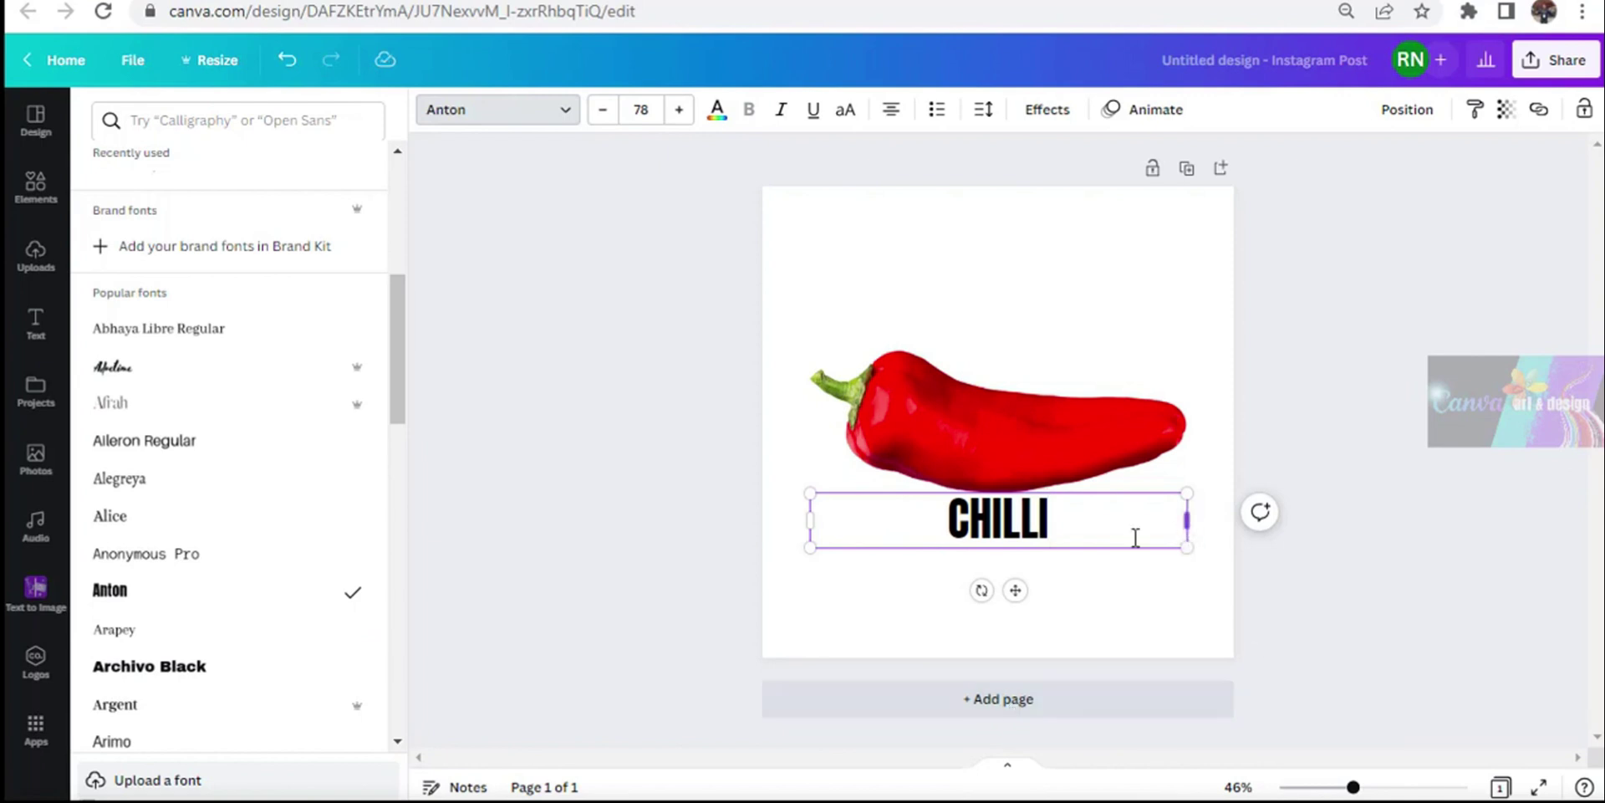
Step: Enlarge the CHILLI heading to size 146, place it over the chilli and colour it white
left_click_drag(1187, 520, 1085, 585)
left_click_drag(939, 566, 1038, 456)
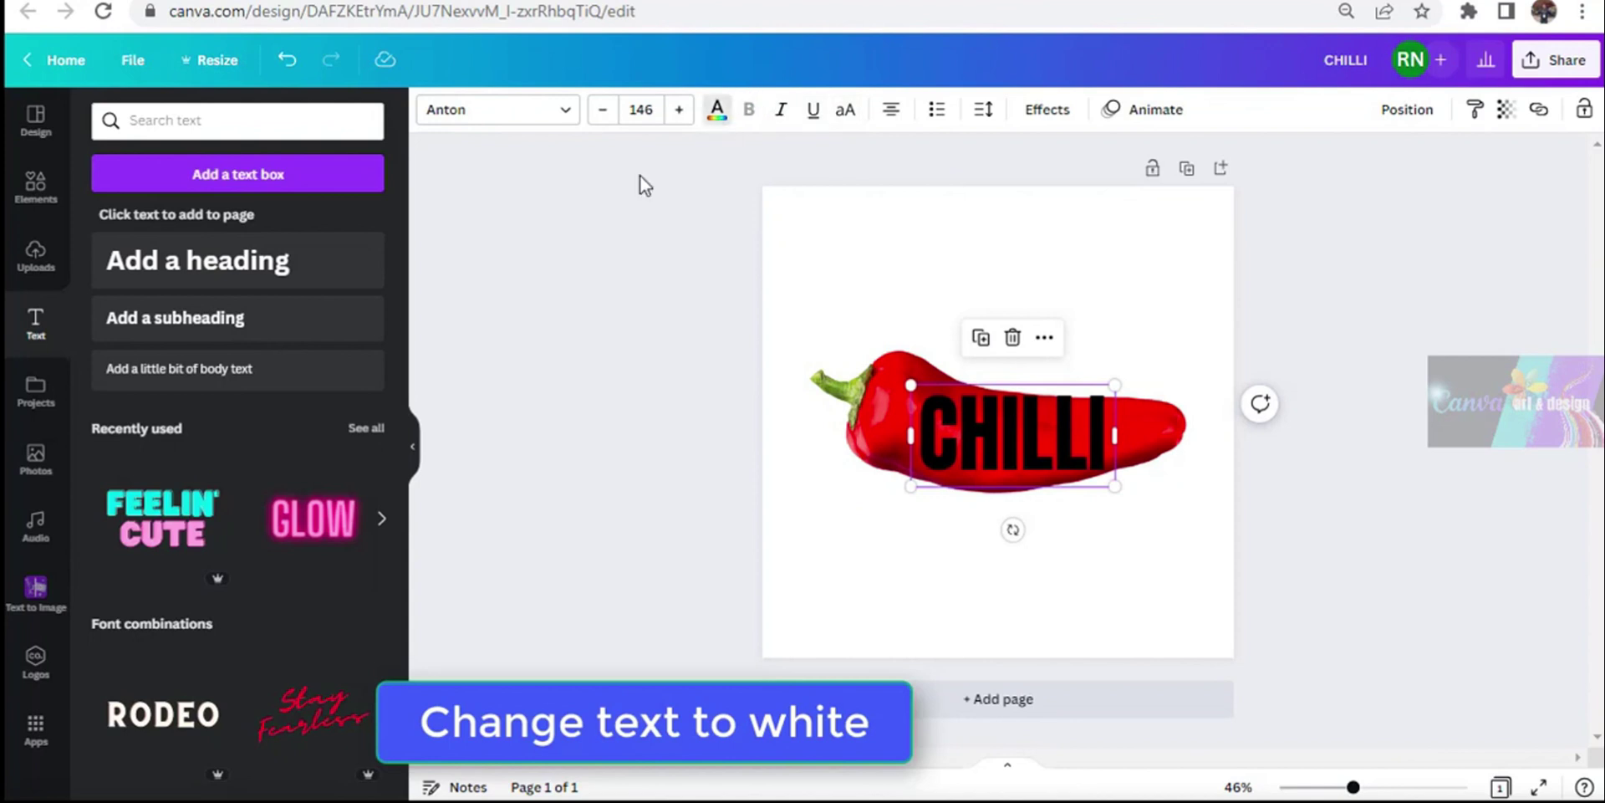
left_click(717, 108)
left_click(213, 208)
Step: Increase the heading's letter spacing slightly, enlarge it to size 159 and position it across the body of the chilli
left_click_drag(1353, 786, 1390, 787)
left_click_drag(1214, 540, 1239, 531)
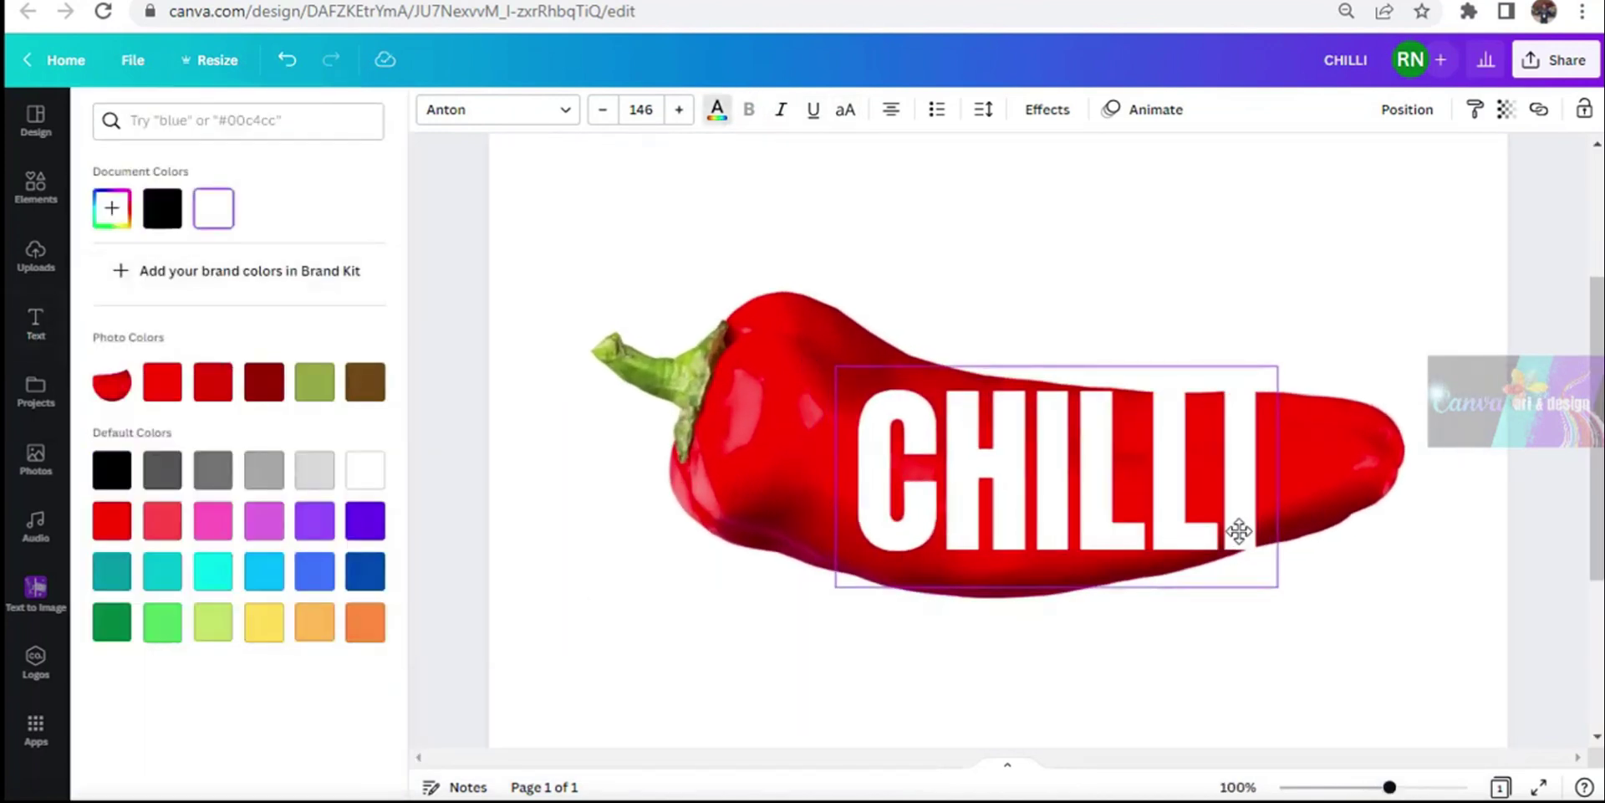
left_click(985, 123)
left_click_drag(1044, 192, 1052, 192)
left_click_drag(1278, 603, 1324, 603)
left_click_drag(1233, 524, 1218, 537)
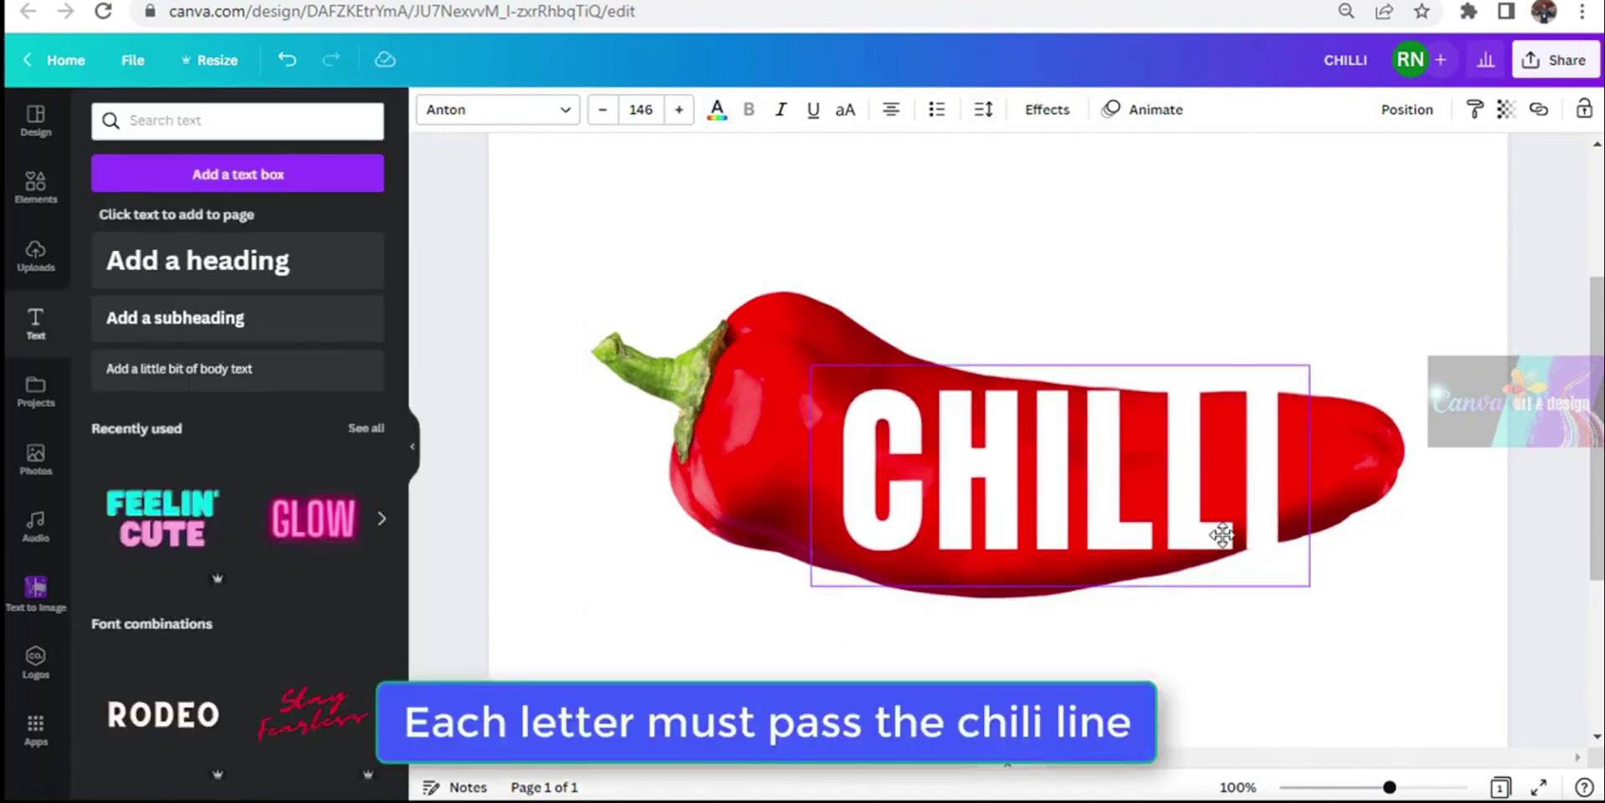
left_click_drag(813, 360, 790, 351)
left_click_drag(1144, 489, 1159, 491)
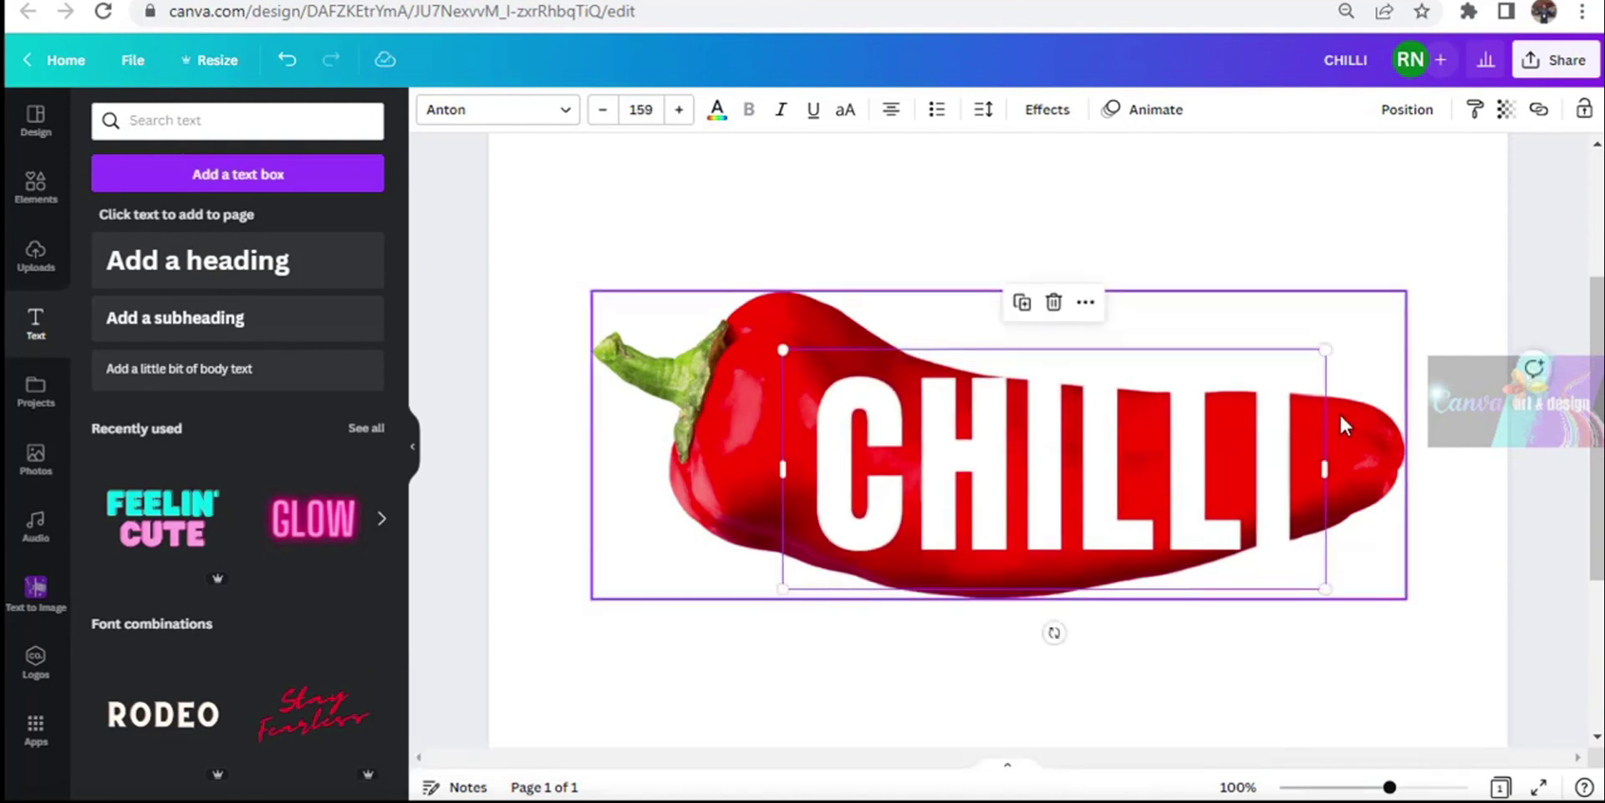
Step: Add the Arch Up shape from the recently used elements and fill it with white
left_click(35, 188)
left_click(170, 254)
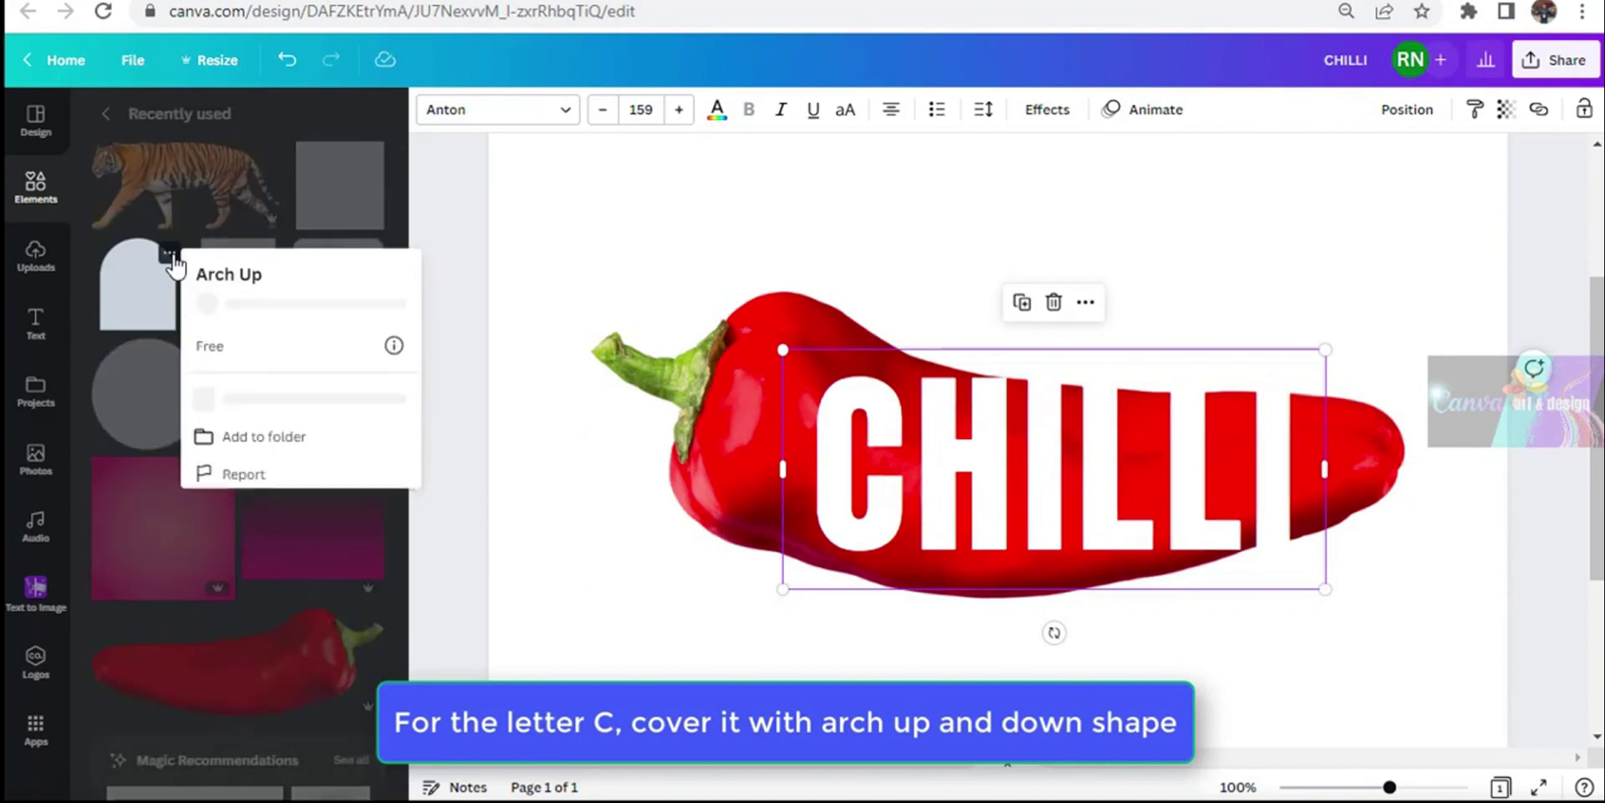
left_click(131, 321)
left_click(131, 321)
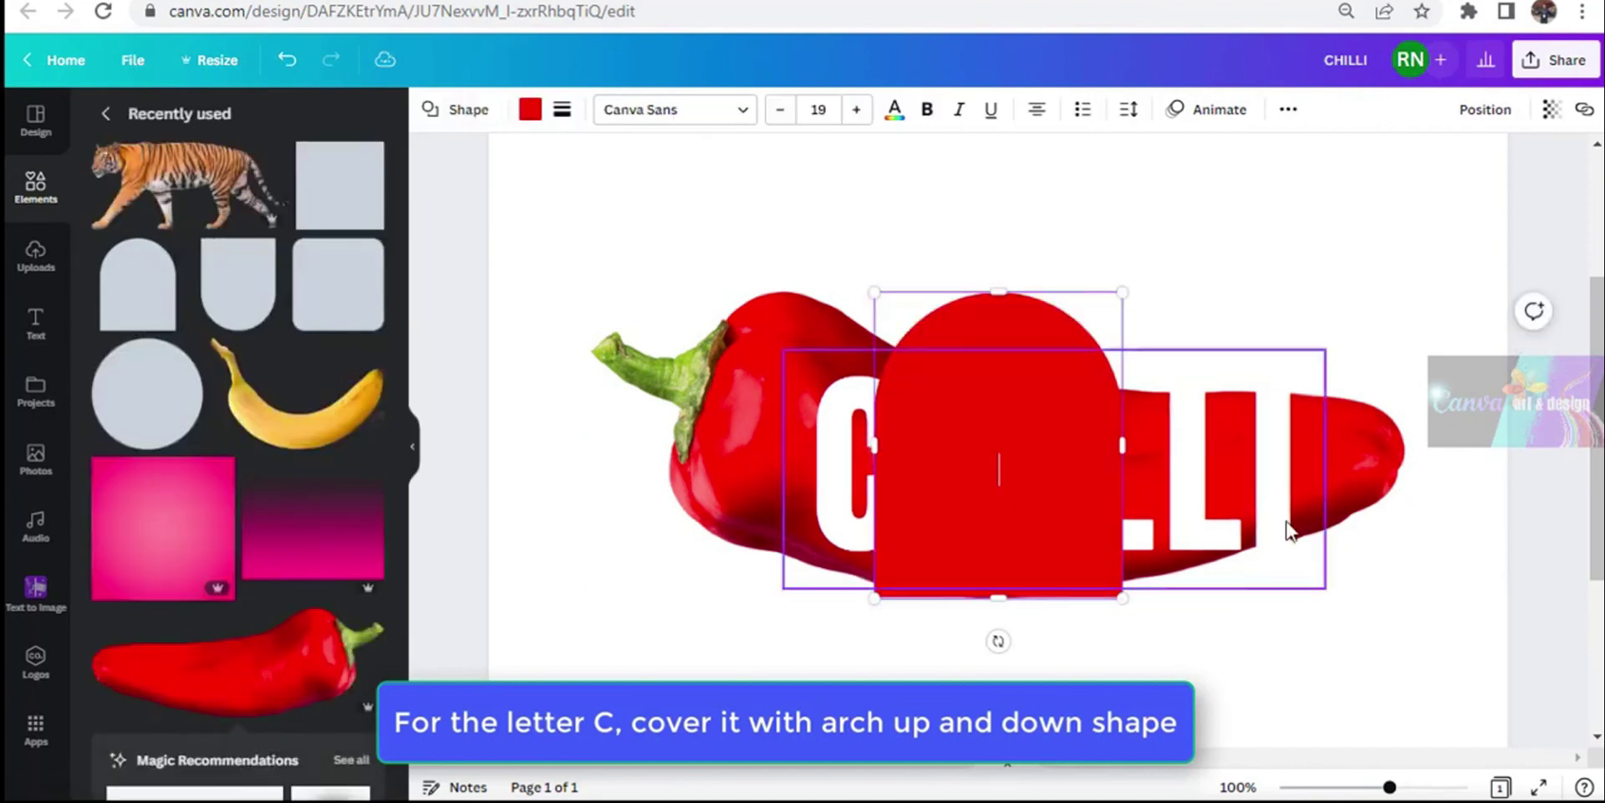
left_click(531, 110)
left_click(264, 208)
Step: Shrink the white arch to about 96 px wide over the upper half of the C and extend it past the chilli's upper edge
left_click_drag(995, 497, 941, 369)
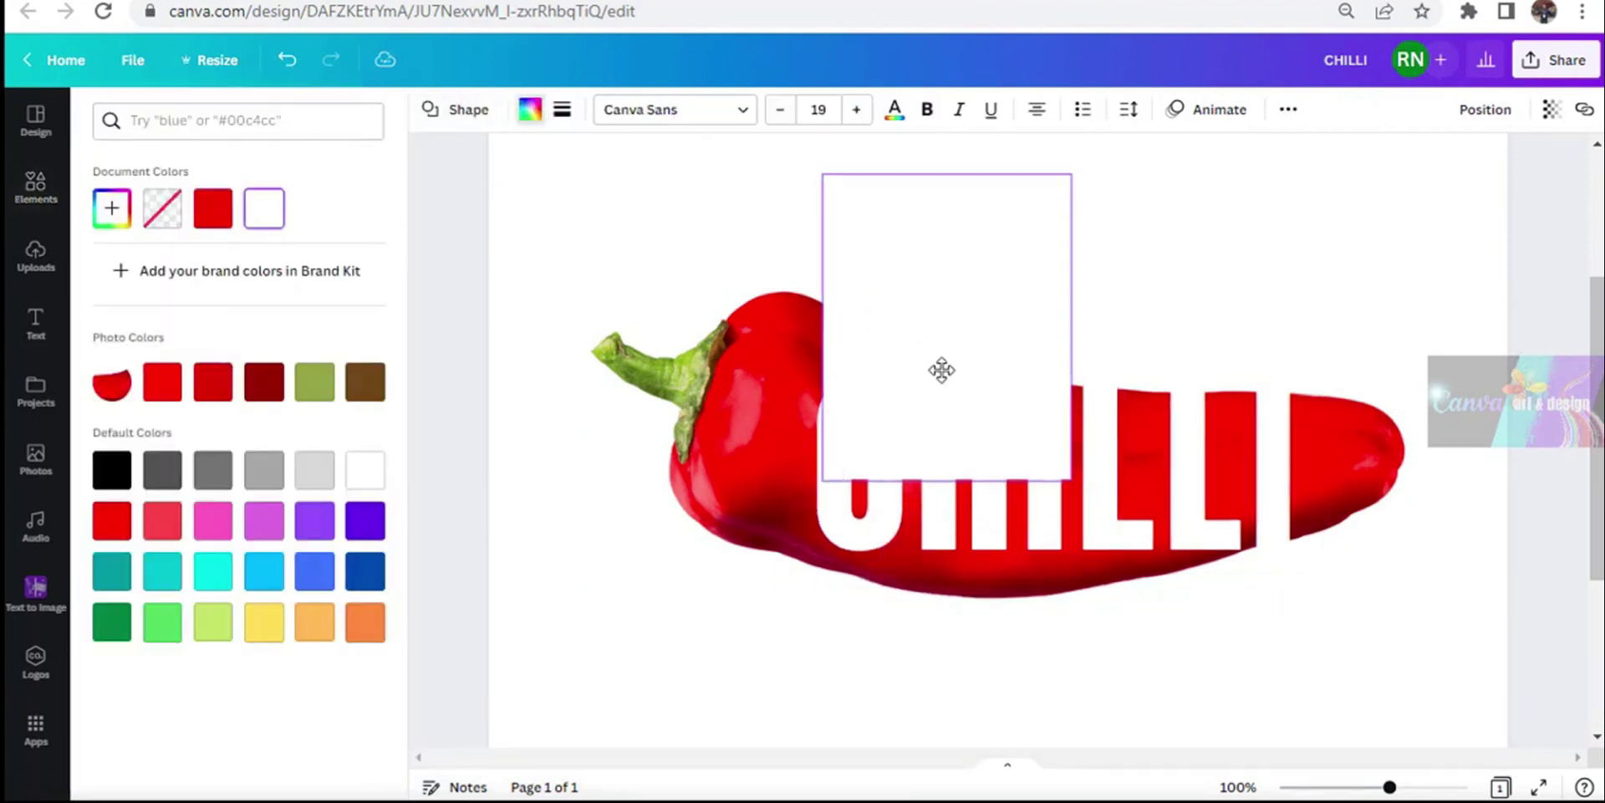
left_click_drag(1066, 175, 896, 357)
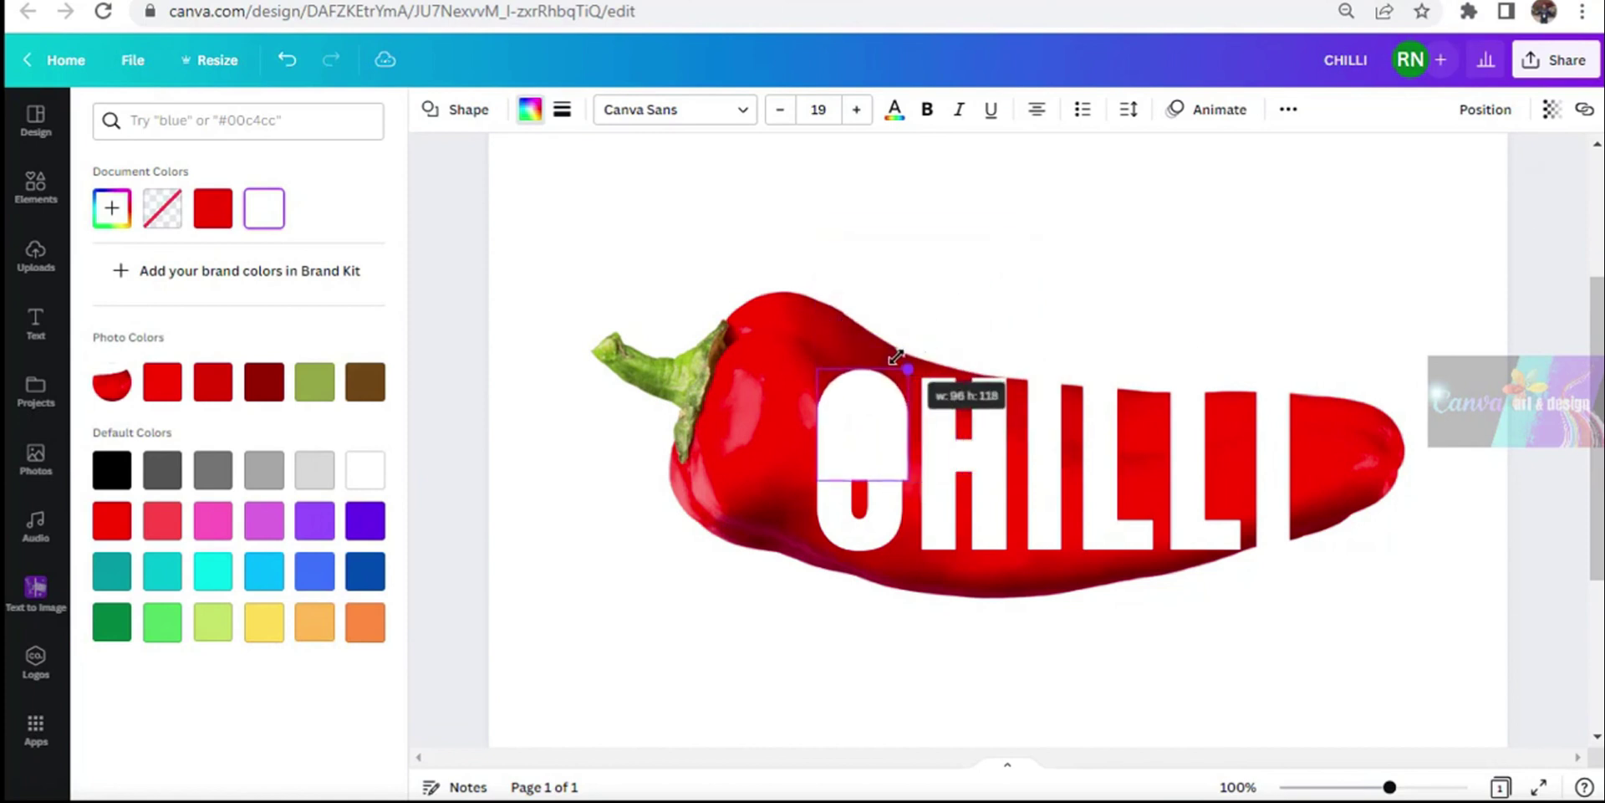
left_click(1430, 787)
mouse_move(627, 418)
left_mouse_down()
mouse_move(663, 301)
mouse_move(608, 320)
mouse_move(608, 416)
left_mouse_up()
scroll(586, 274, "up", 3)
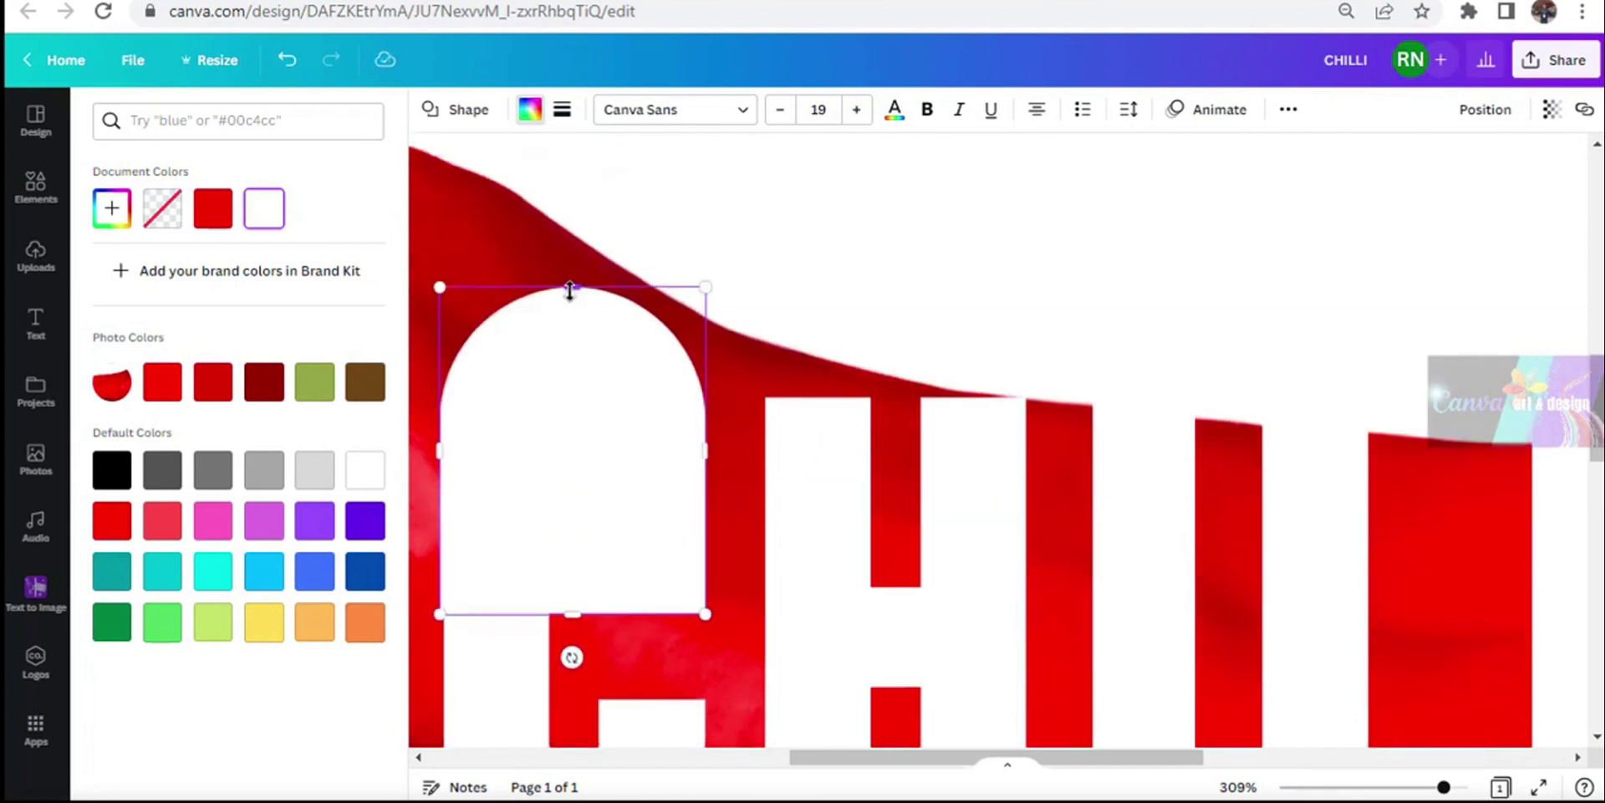
left_click_drag(572, 287, 583, 227)
left_click(839, 314)
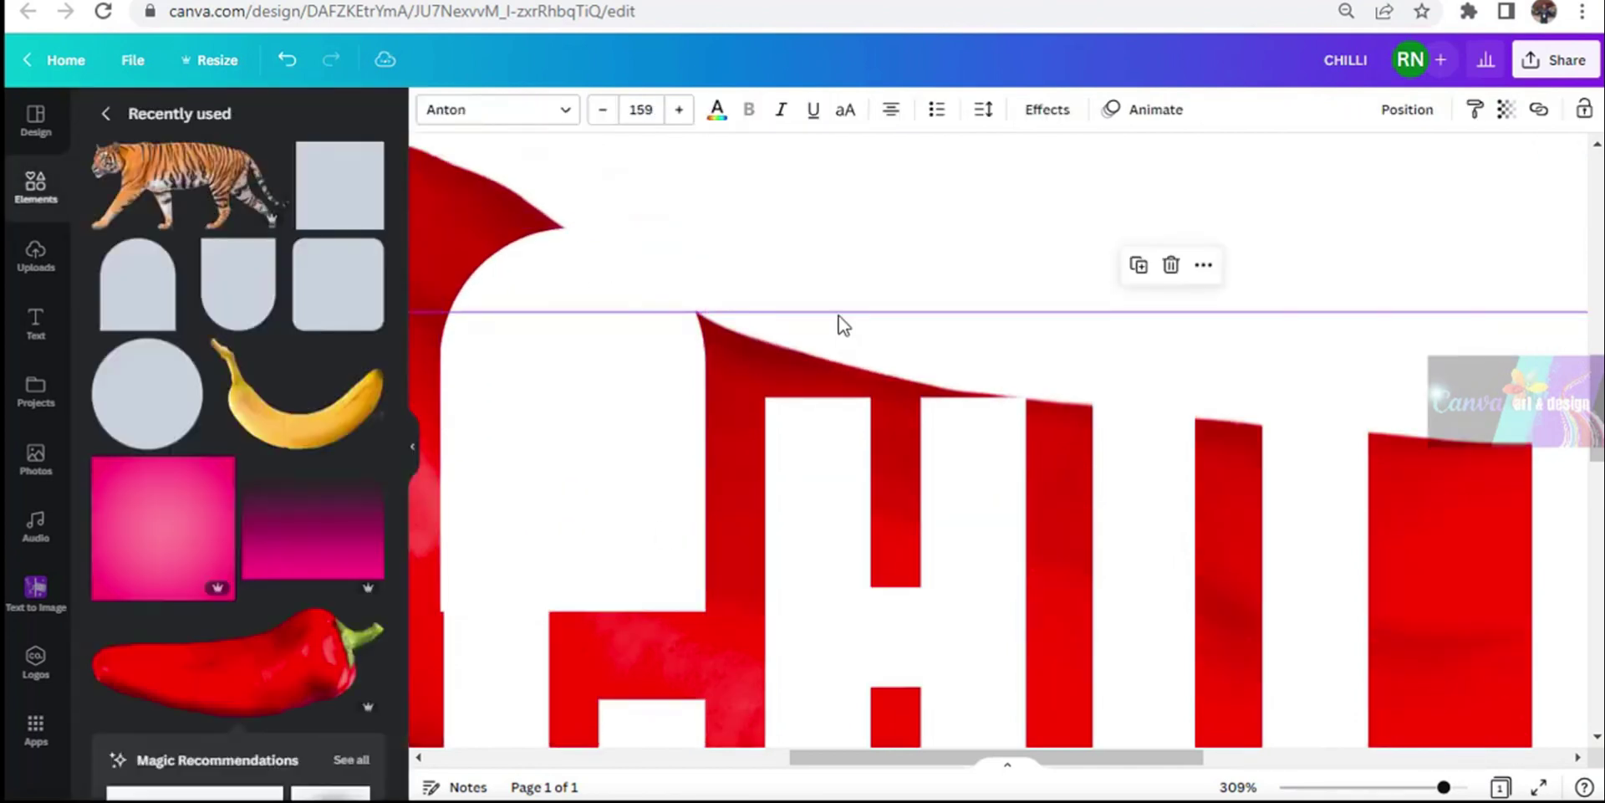
Step: Duplicate the arch, turn the copy upside down and fit it over the lower half of the C, meeting the first arch
scroll(599, 373, "down", 1)
key("ctrl+alt+0")
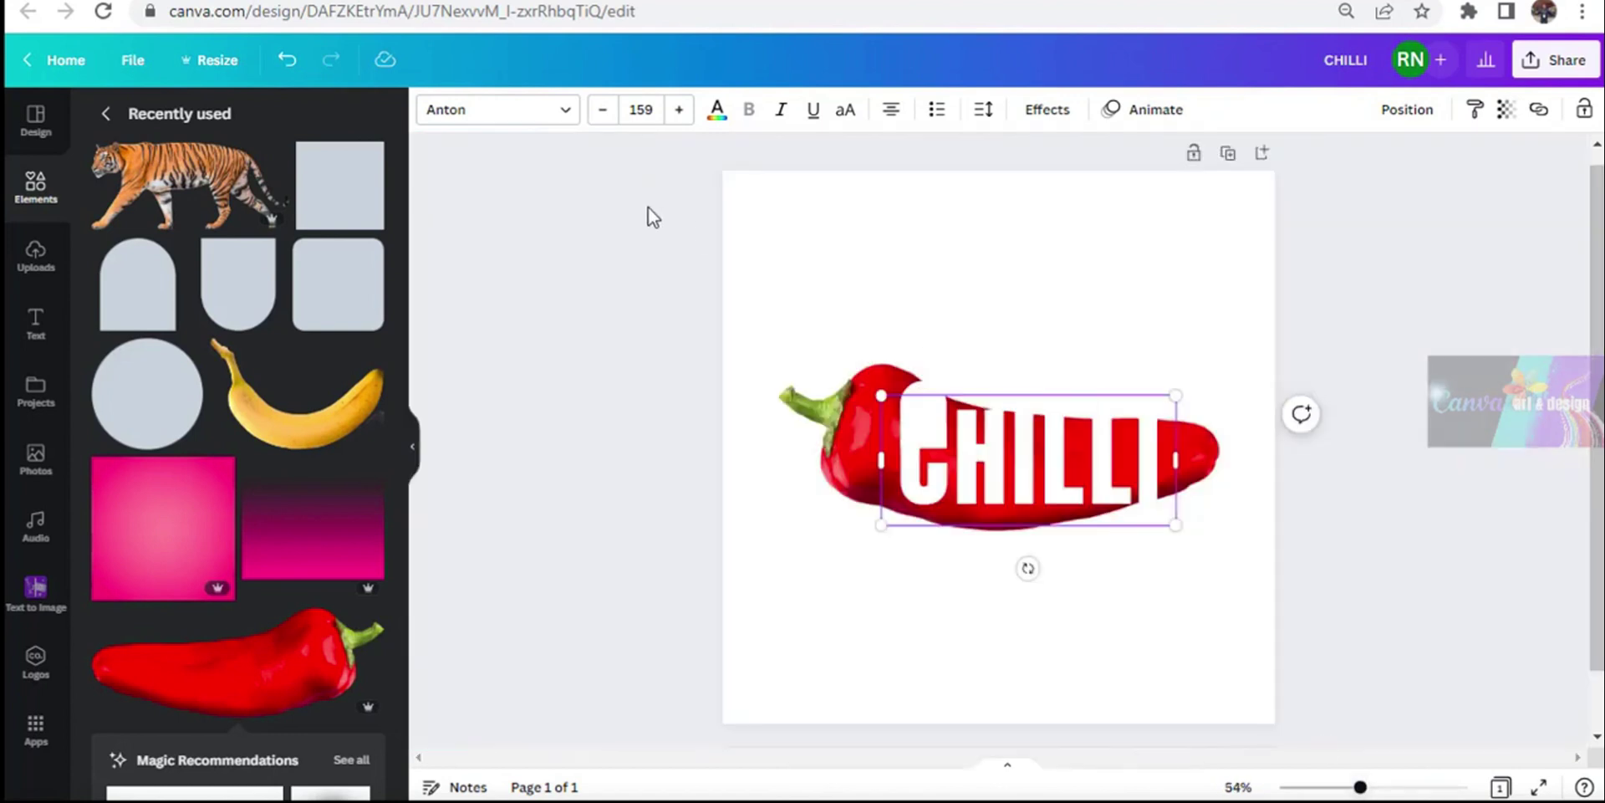
left_click(932, 426)
left_click(892, 334)
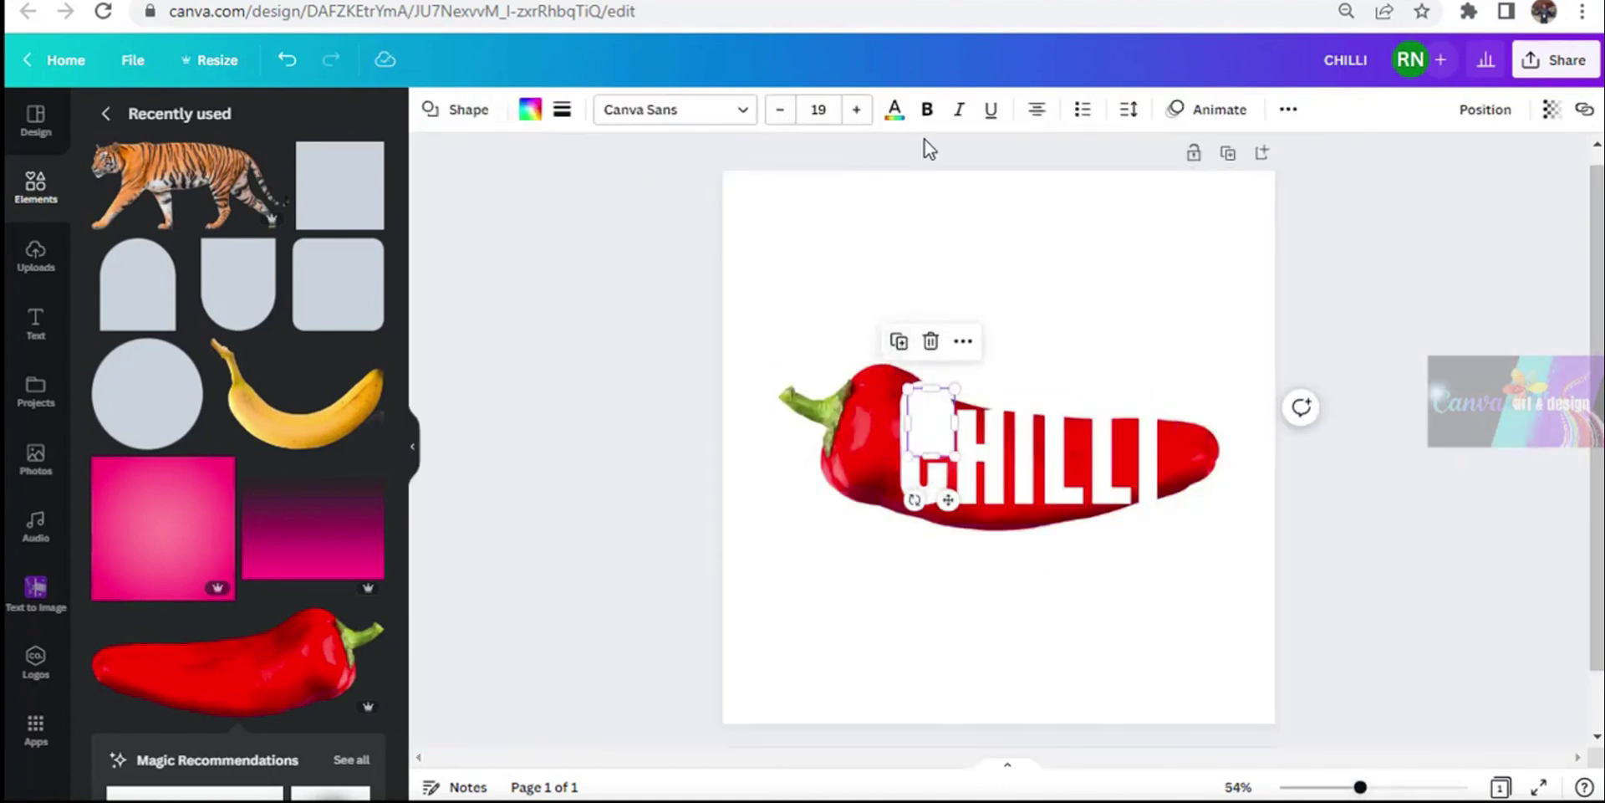
left_click_drag(913, 500, 945, 361)
left_click_drag(933, 422, 928, 494)
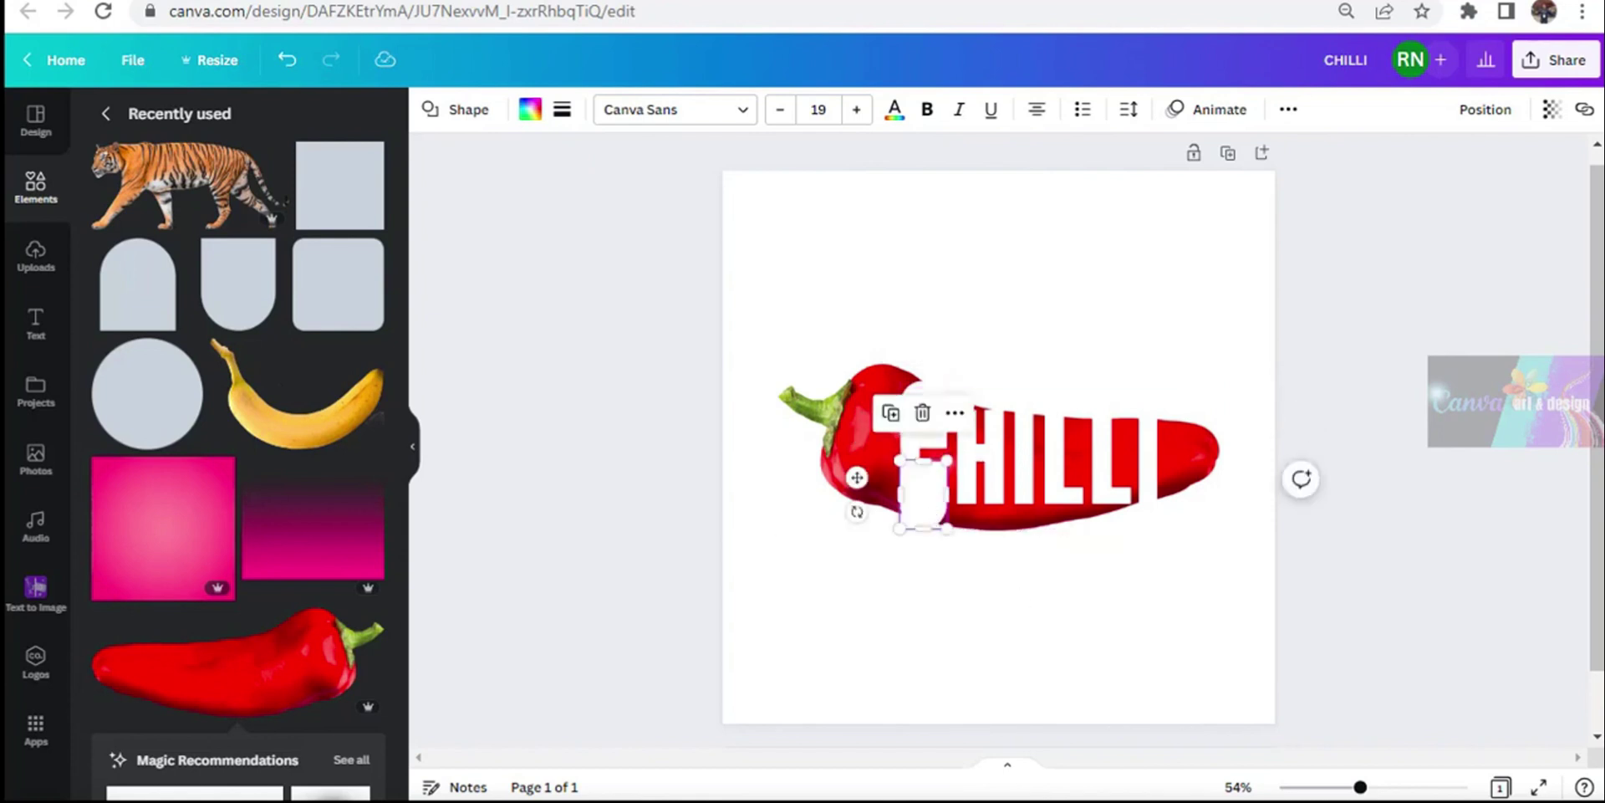
left_click_drag(1361, 787, 1413, 787)
left_click(773, 567)
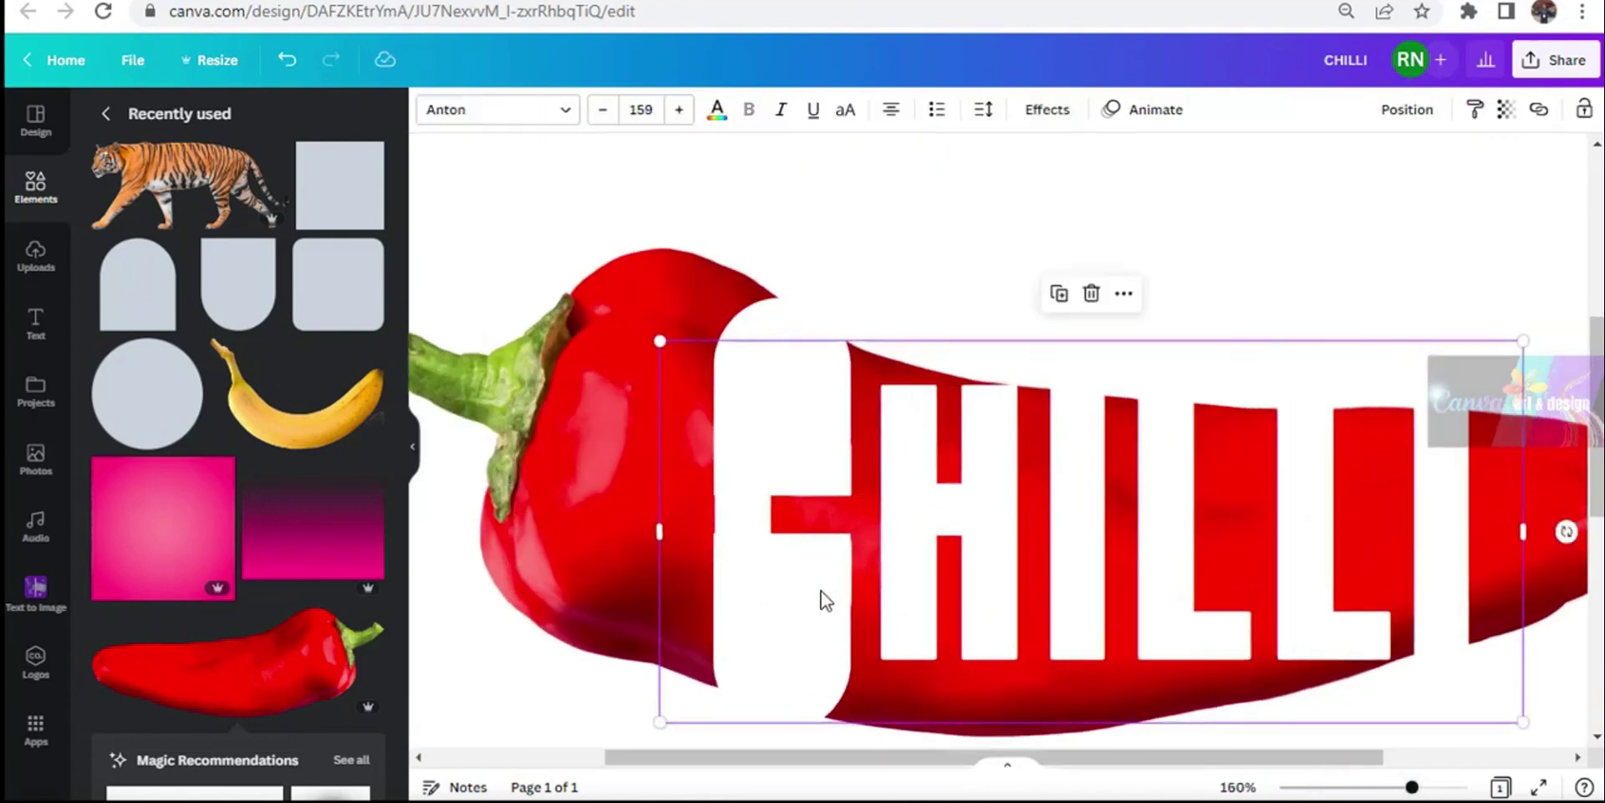
left_click(786, 549)
left_click_drag(789, 483, 790, 478)
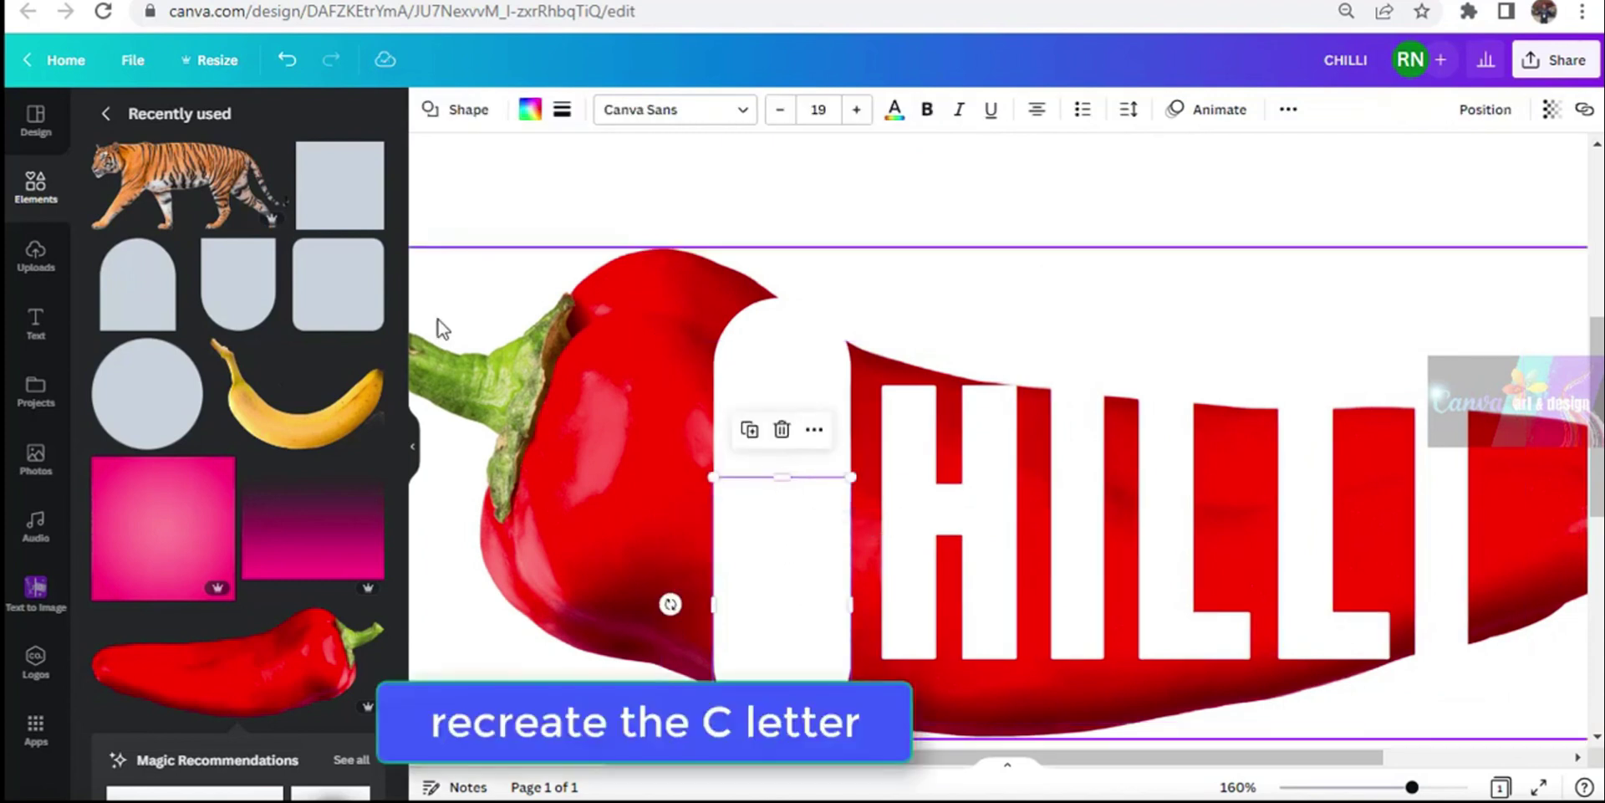
Step: Add a yellow rounded square, reshape it into a vertical bar about 40 px wide and centre it inside the white C shape
left_click(334, 320)
left_click(530, 108)
left_click(264, 622)
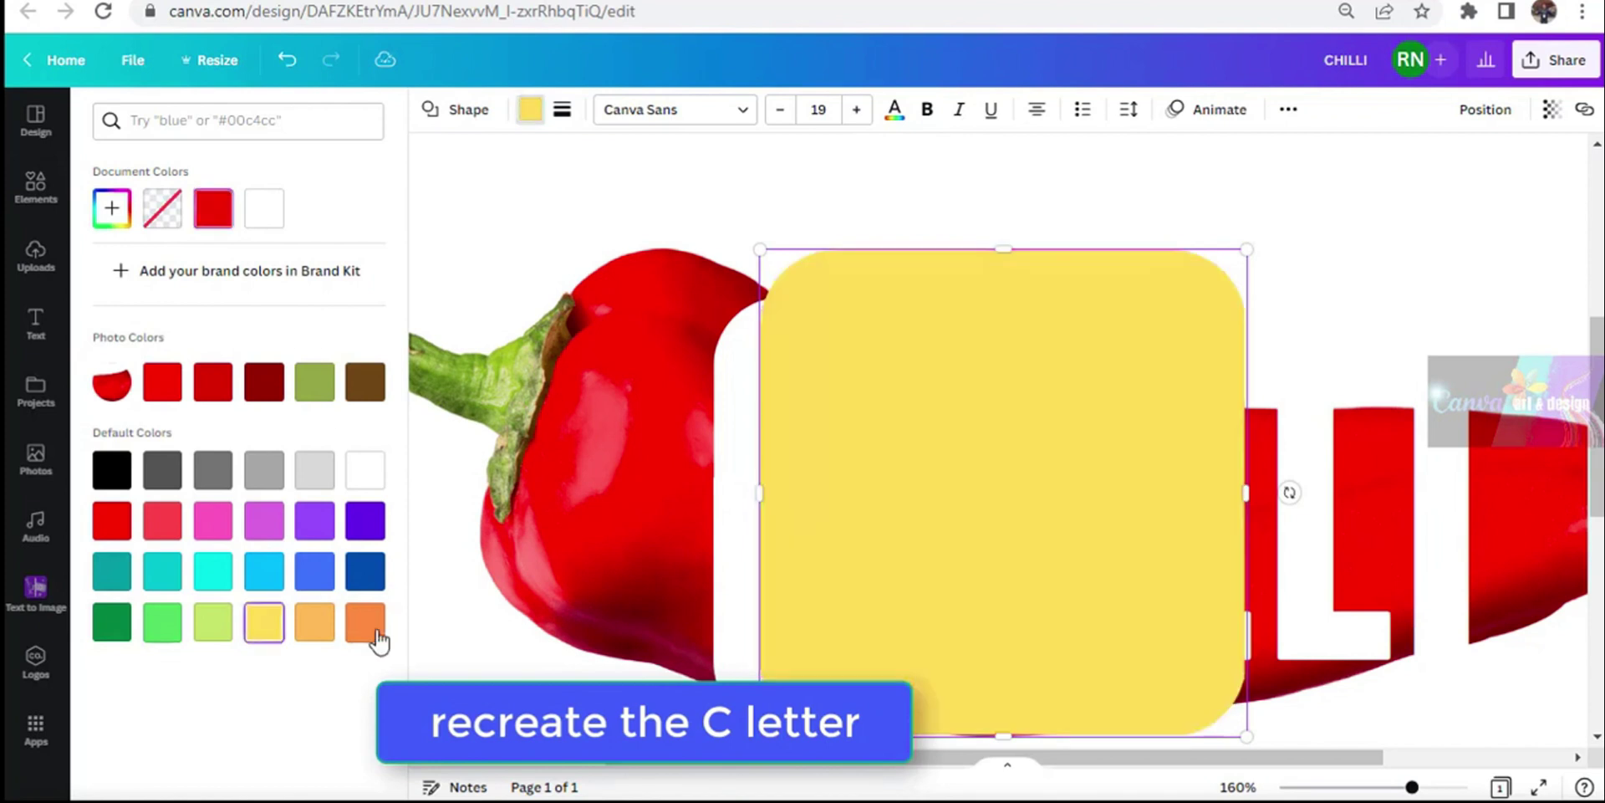
left_click_drag(1246, 501, 773, 365)
left_click_drag(777, 171, 776, 361)
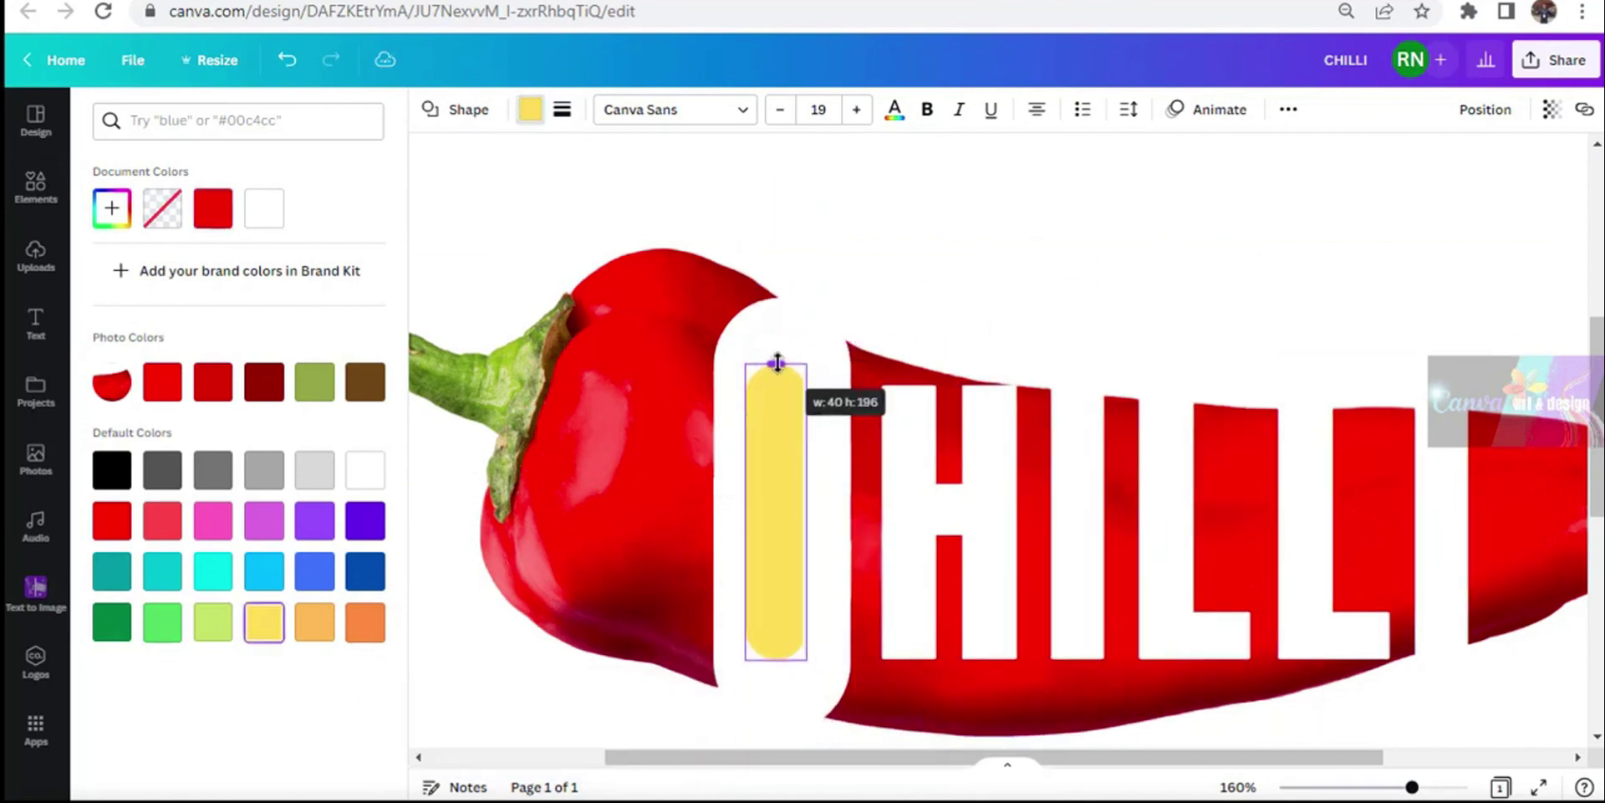
left_click(777, 533)
left_click_drag(778, 533, 784, 526)
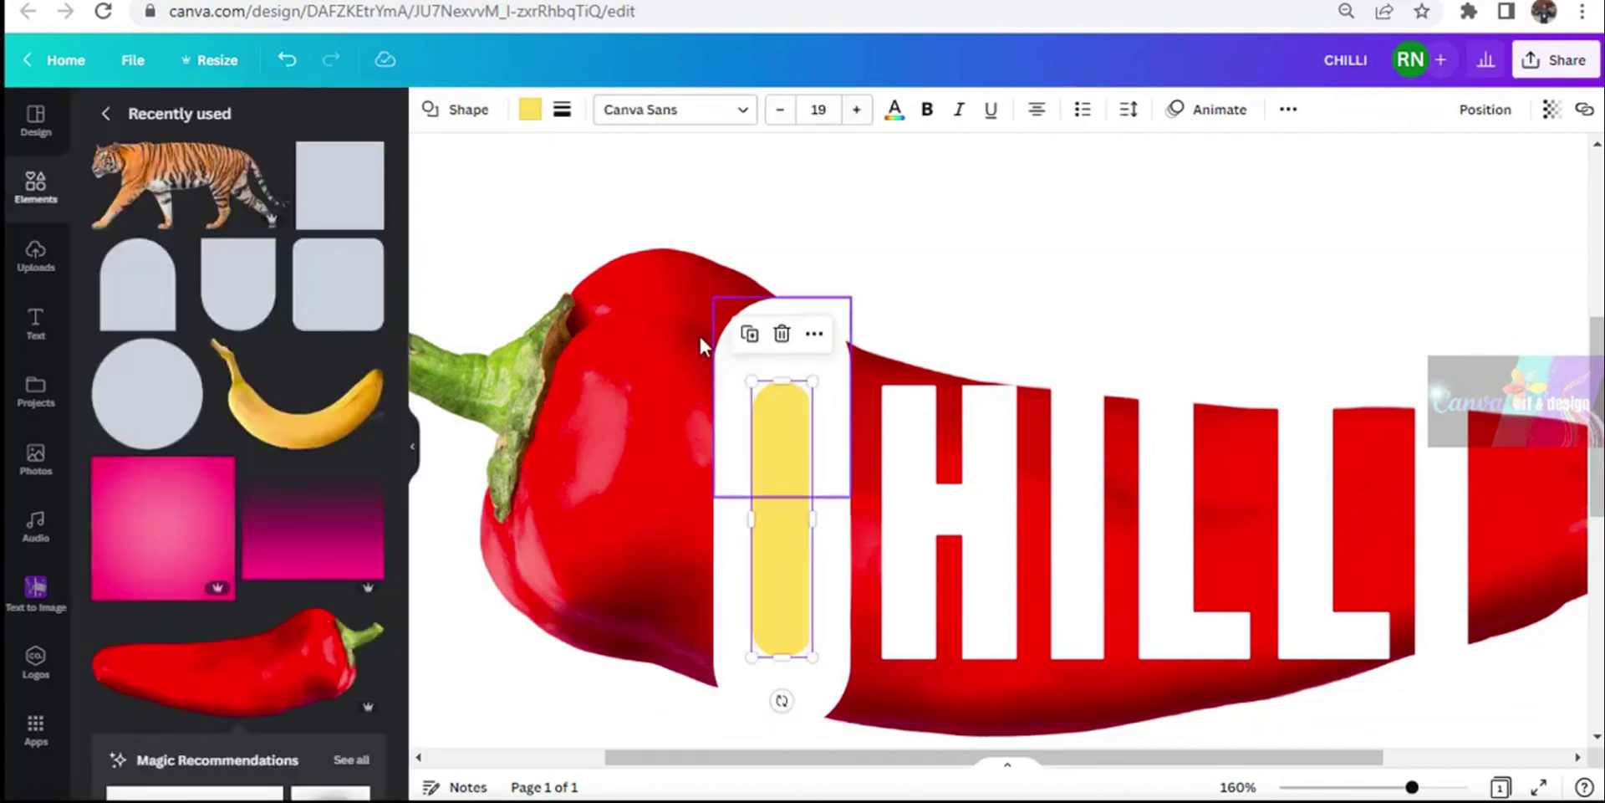
Step: Duplicate the yellow bar, rotate the copy horizontal and shorten it to form the opening of the C
left_click(750, 334)
left_click_drag(804, 724, 924, 514)
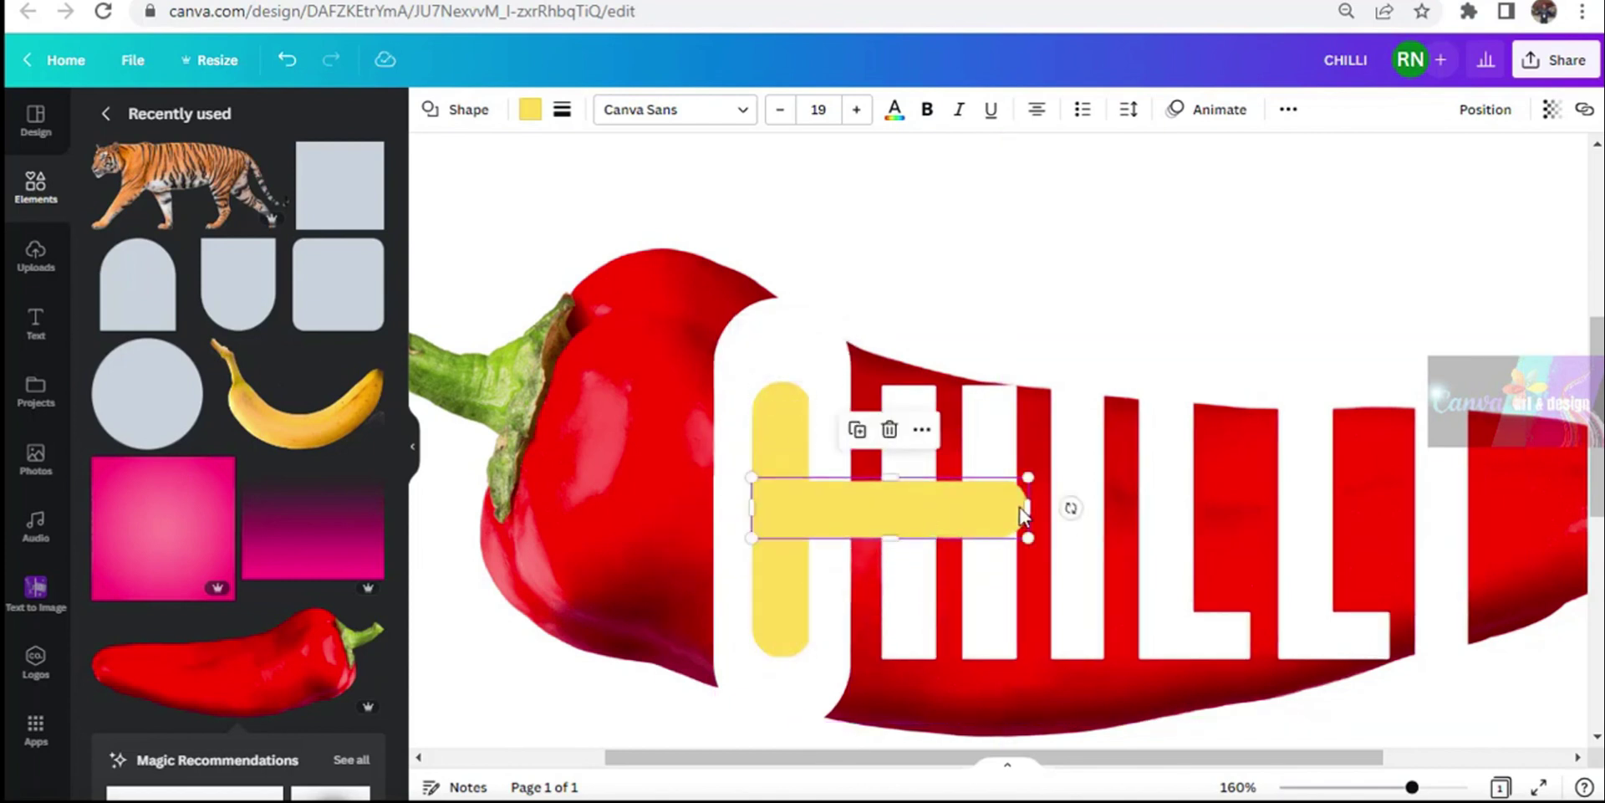
left_click_drag(1028, 510, 886, 510)
left_click(938, 569)
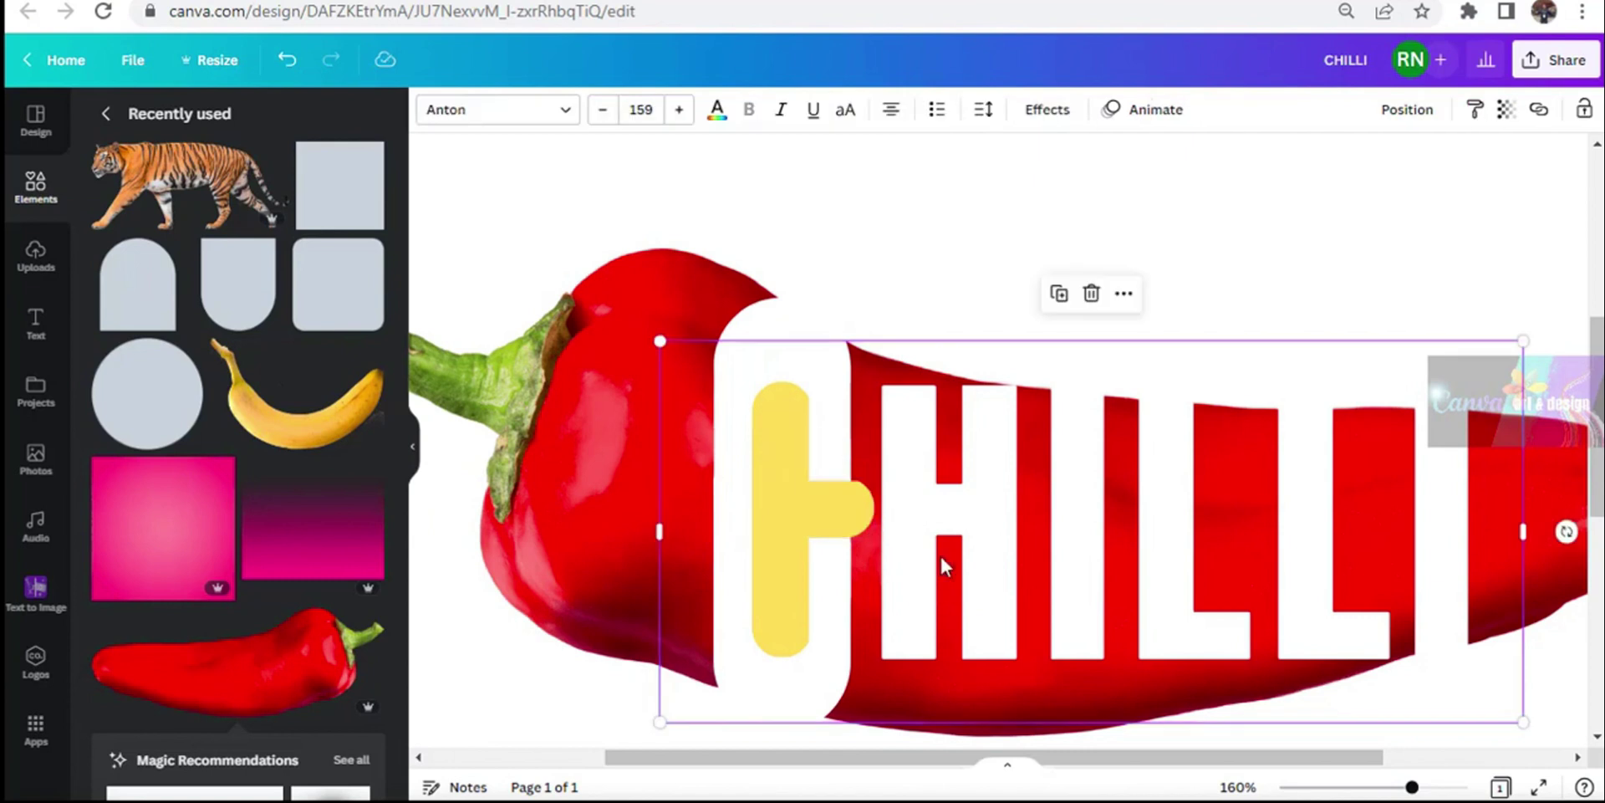
Step: Add a white square and narrow it into a vertical bar over the left stem of the H
left_click(333, 208)
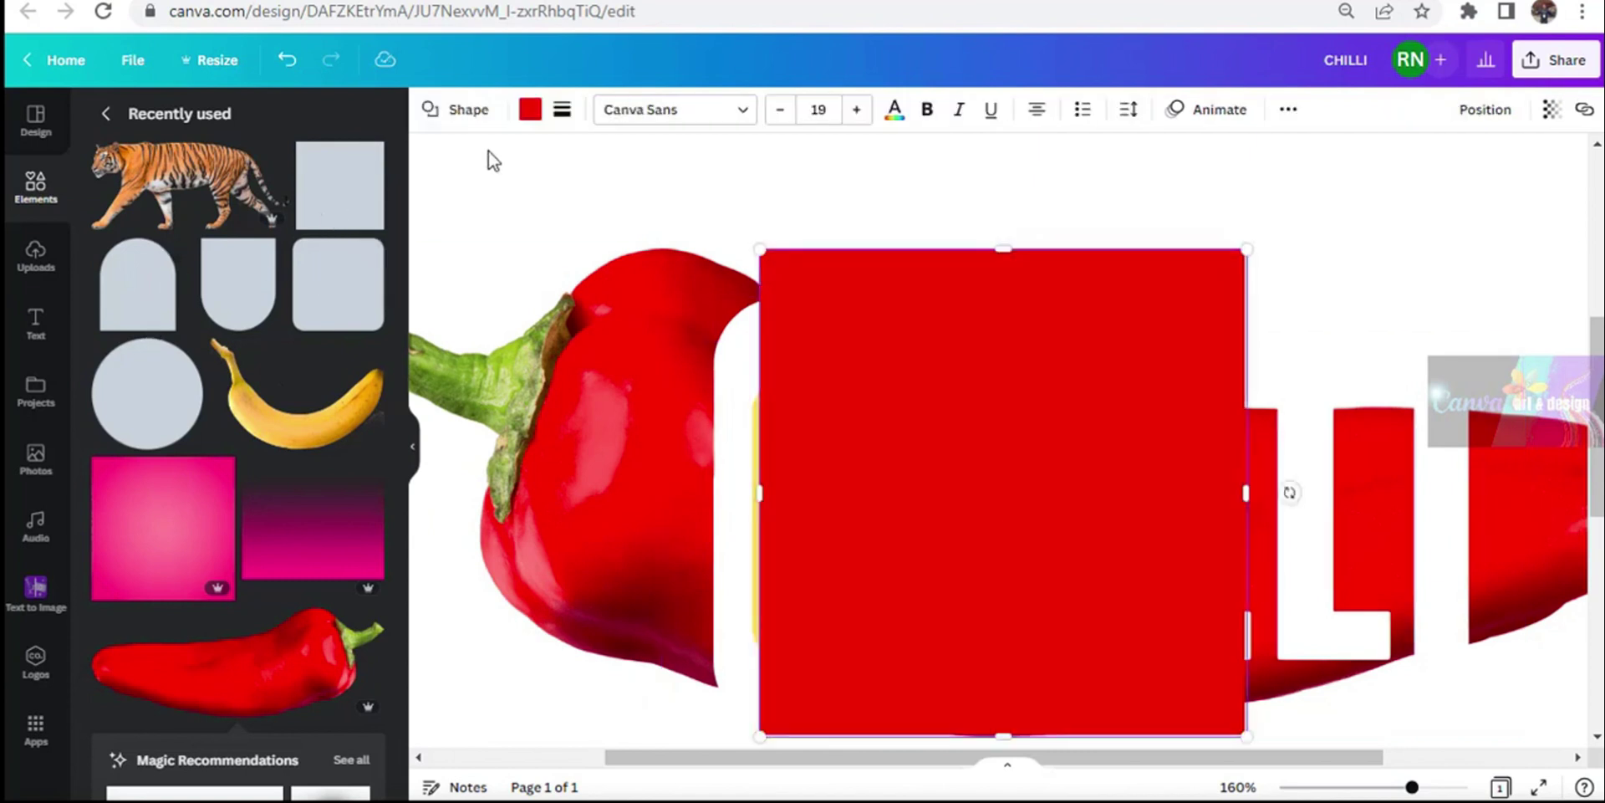
left_click(530, 108)
left_click(314, 208)
left_click_drag(1242, 496, 803, 501)
left_click_drag(839, 394, 897, 396)
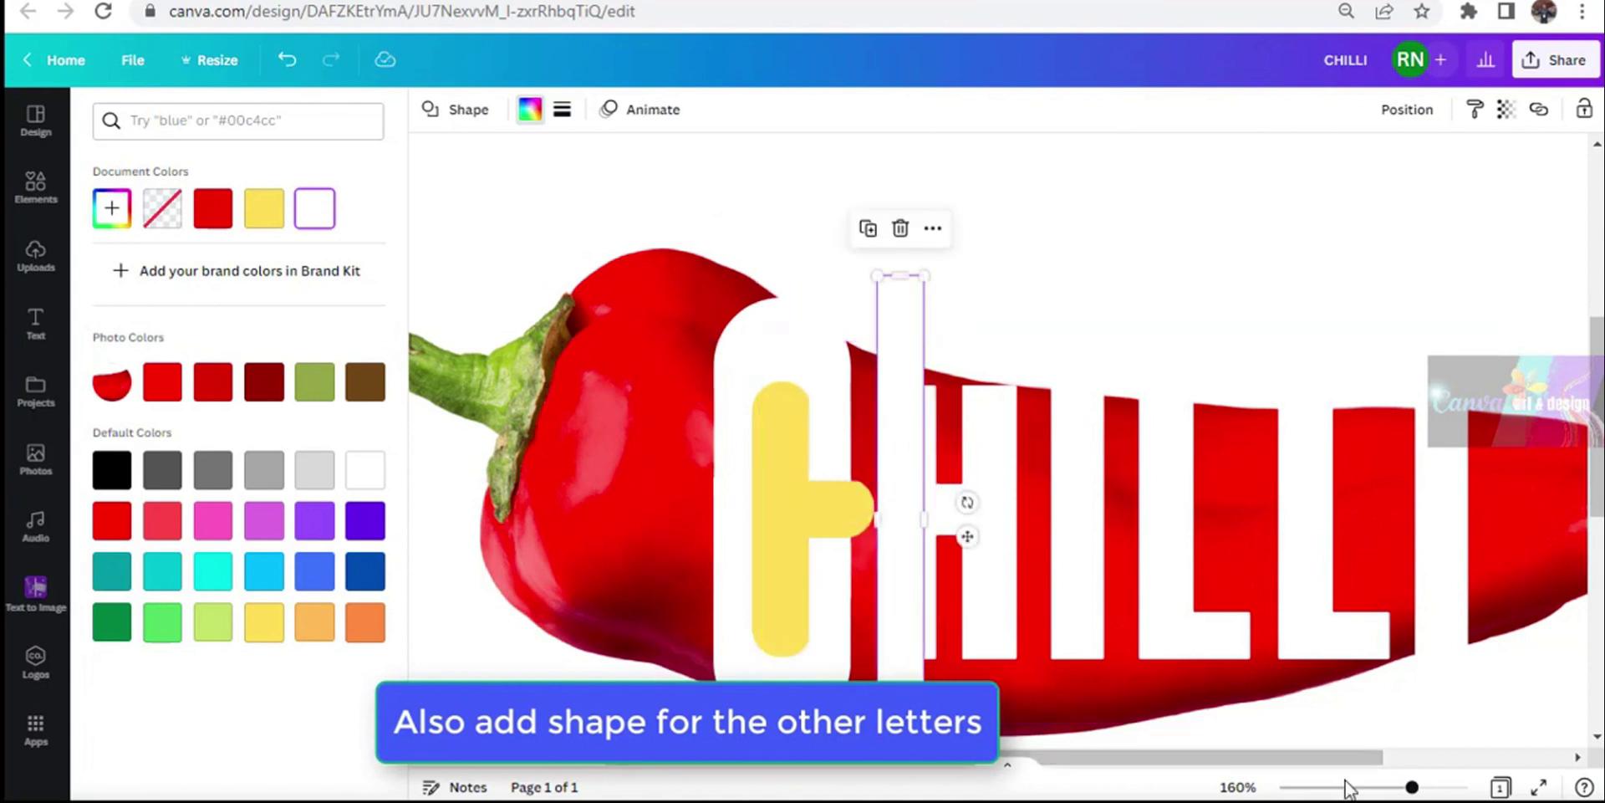
Step: Fit the white bar to the H's left stem and cover the right stem with a matching bar past the chilli's edges
mouse_move(904, 552)
left_mouse_down()
mouse_move(979, 495)
mouse_move(1009, 511)
left_mouse_up()
left_click(977, 547)
left_click(925, 522)
left_click(1125, 358)
left_click(1004, 499)
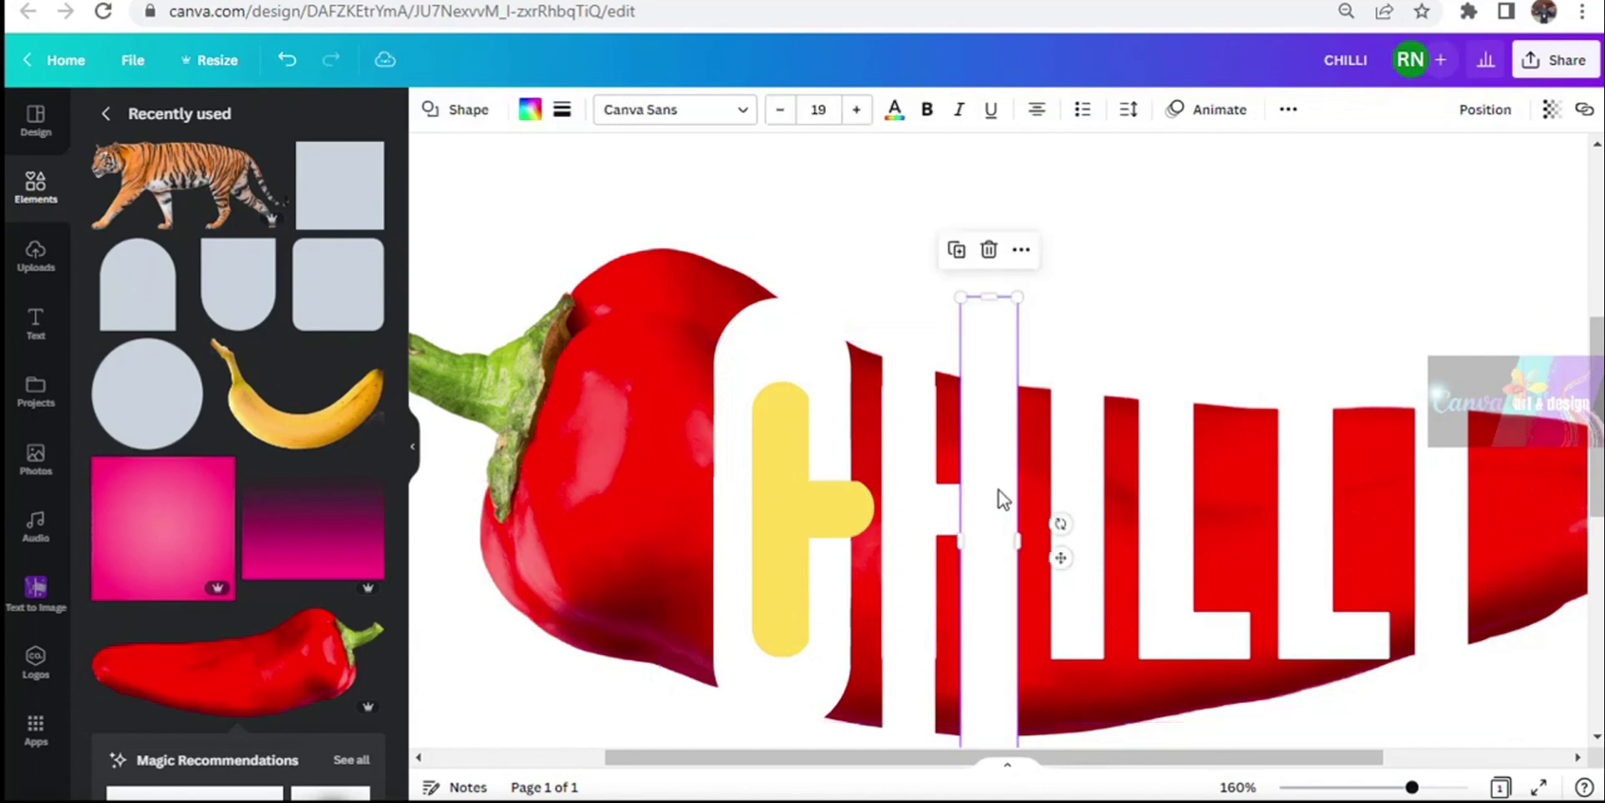
Step: Duplicate the white bar over the first I and the stem of the first L, adjusting the L bar's height
left_click(956, 249)
left_click_drag(990, 451, 1073, 445)
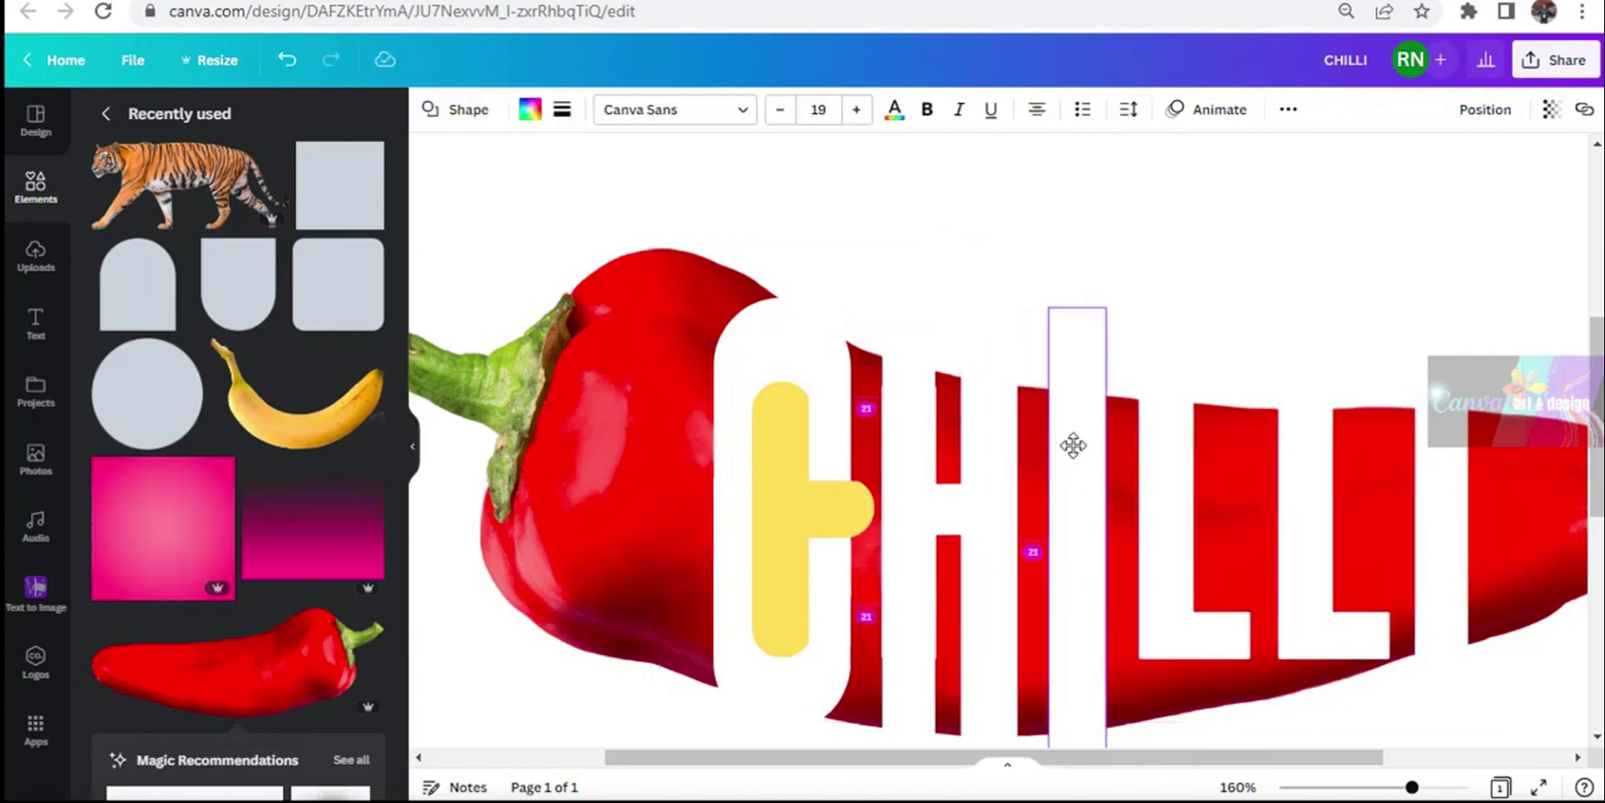
left_click(1045, 259)
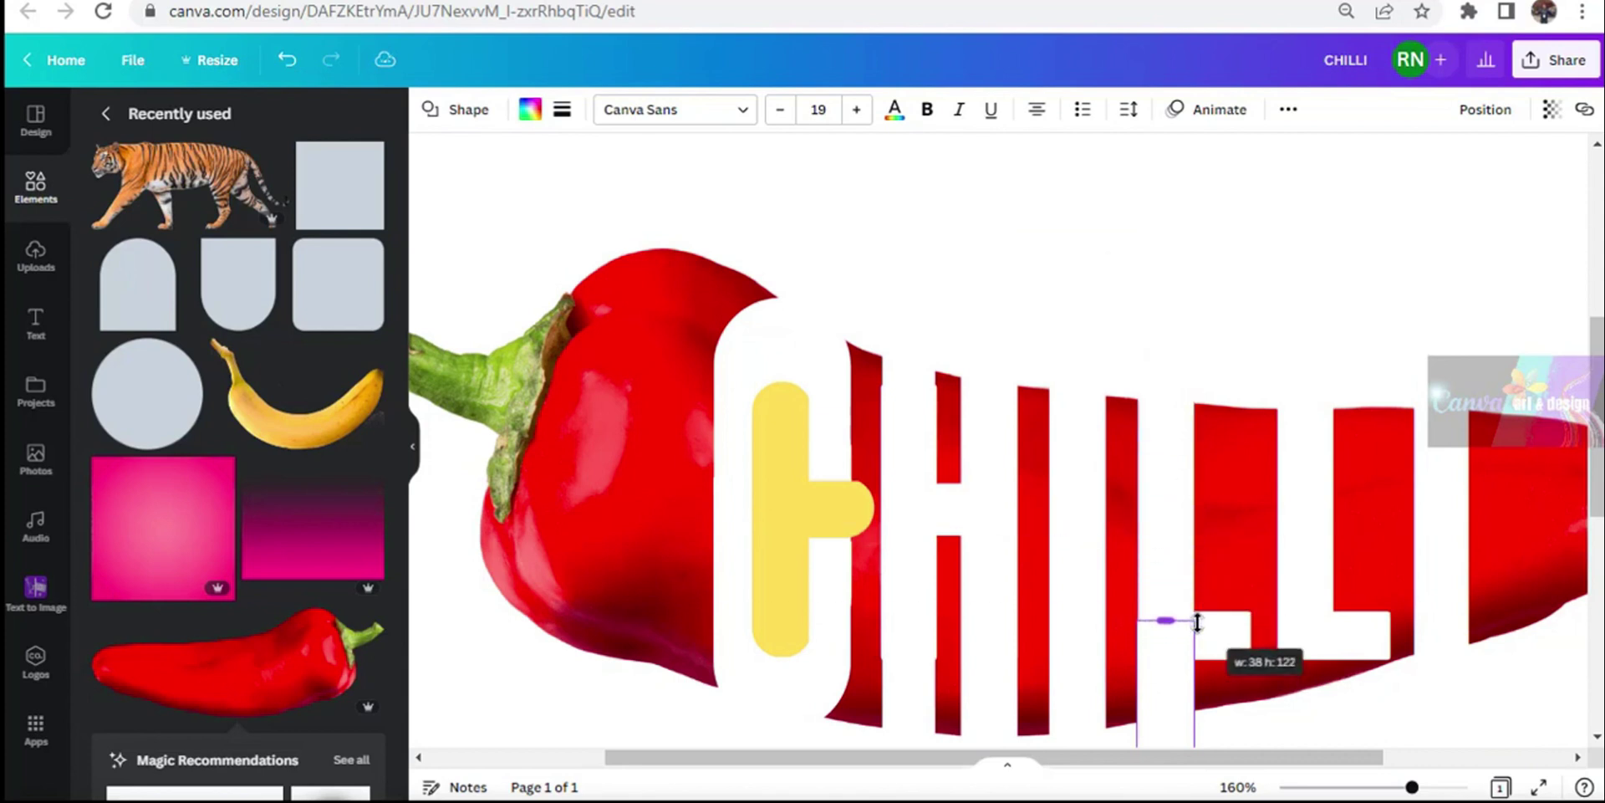
left_click_drag(1198, 620, 1204, 387)
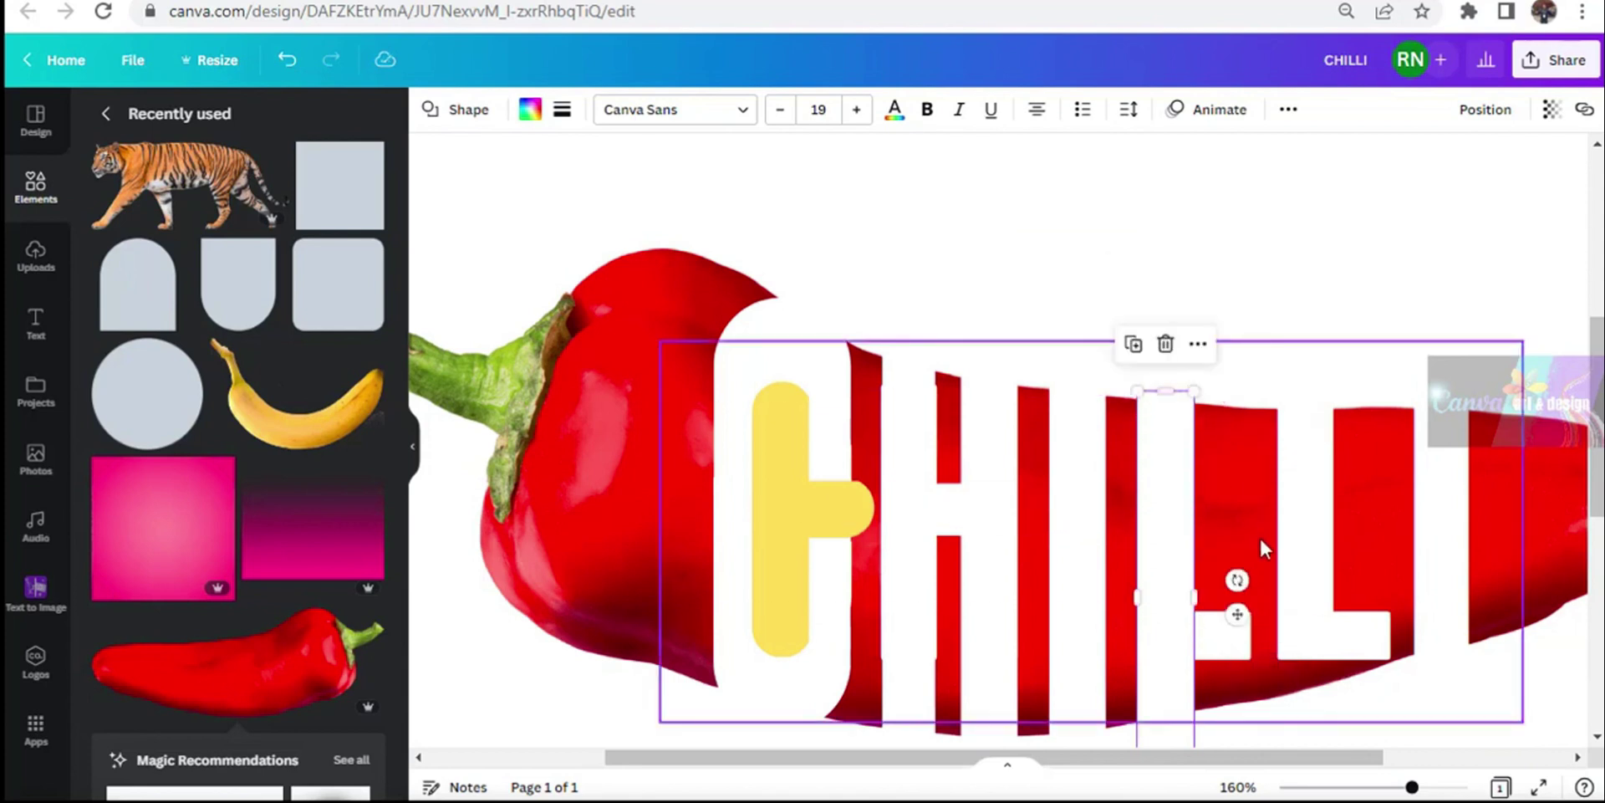
Step: Shorten a copy of the white bar and widen it to extend the foot of the first L below the chilli
mouse_move(1179, 458)
left_mouse_down()
mouse_move(1268, 542)
mouse_move(1171, 484)
left_mouse_up()
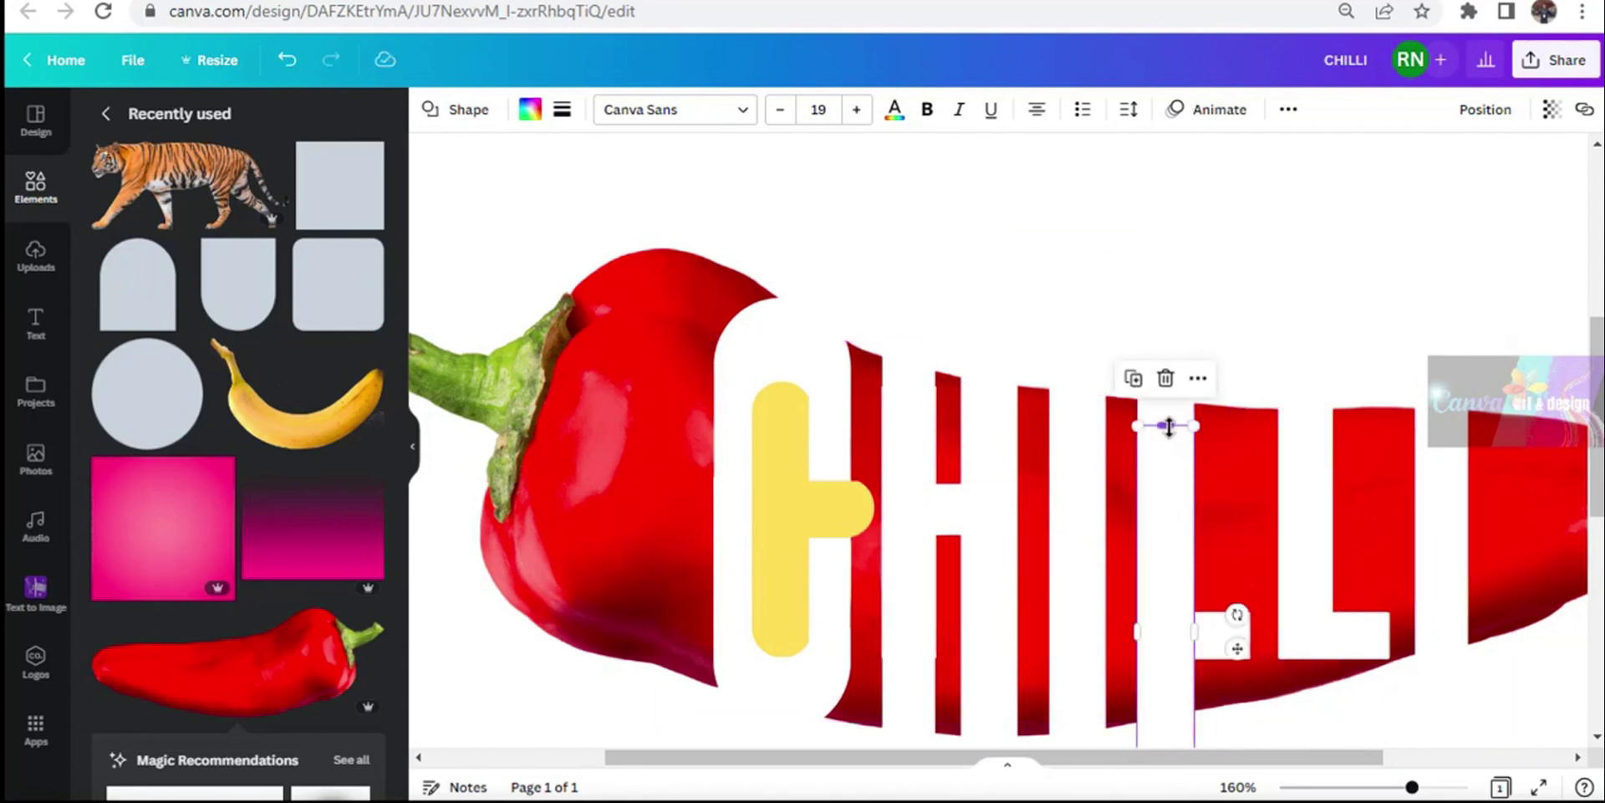
left_click_drag(1180, 616, 1179, 603)
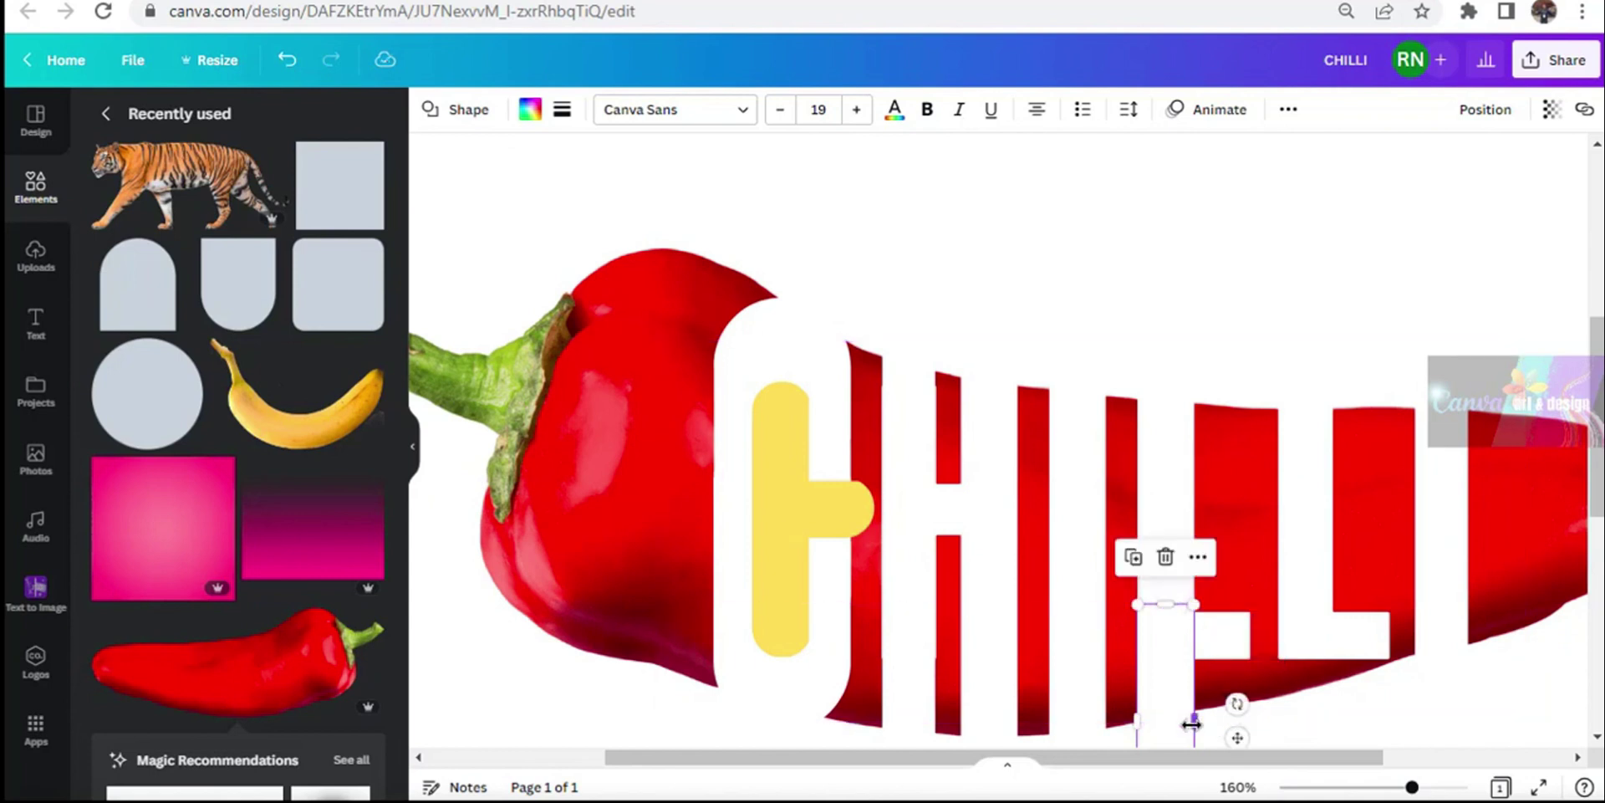
left_click_drag(1193, 721, 1204, 630)
Step: Duplicate the first L's two white cover shapes together and place the copies over the second L
scroll(1343, 635, "down", 2)
left_click(1171, 410, "shift")
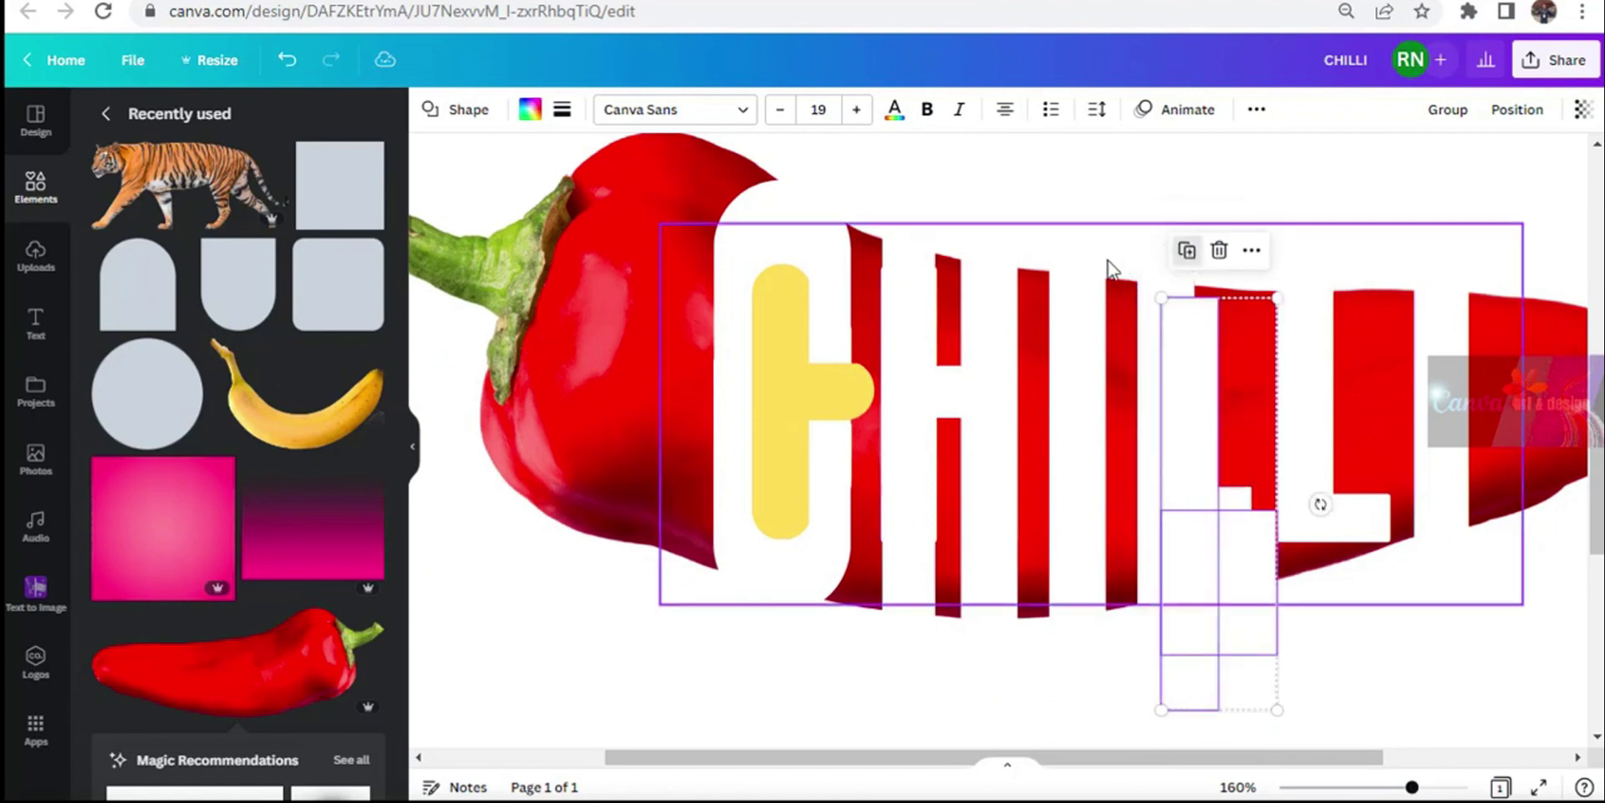
left_click_drag(1179, 579, 1321, 547)
left_click(1544, 681)
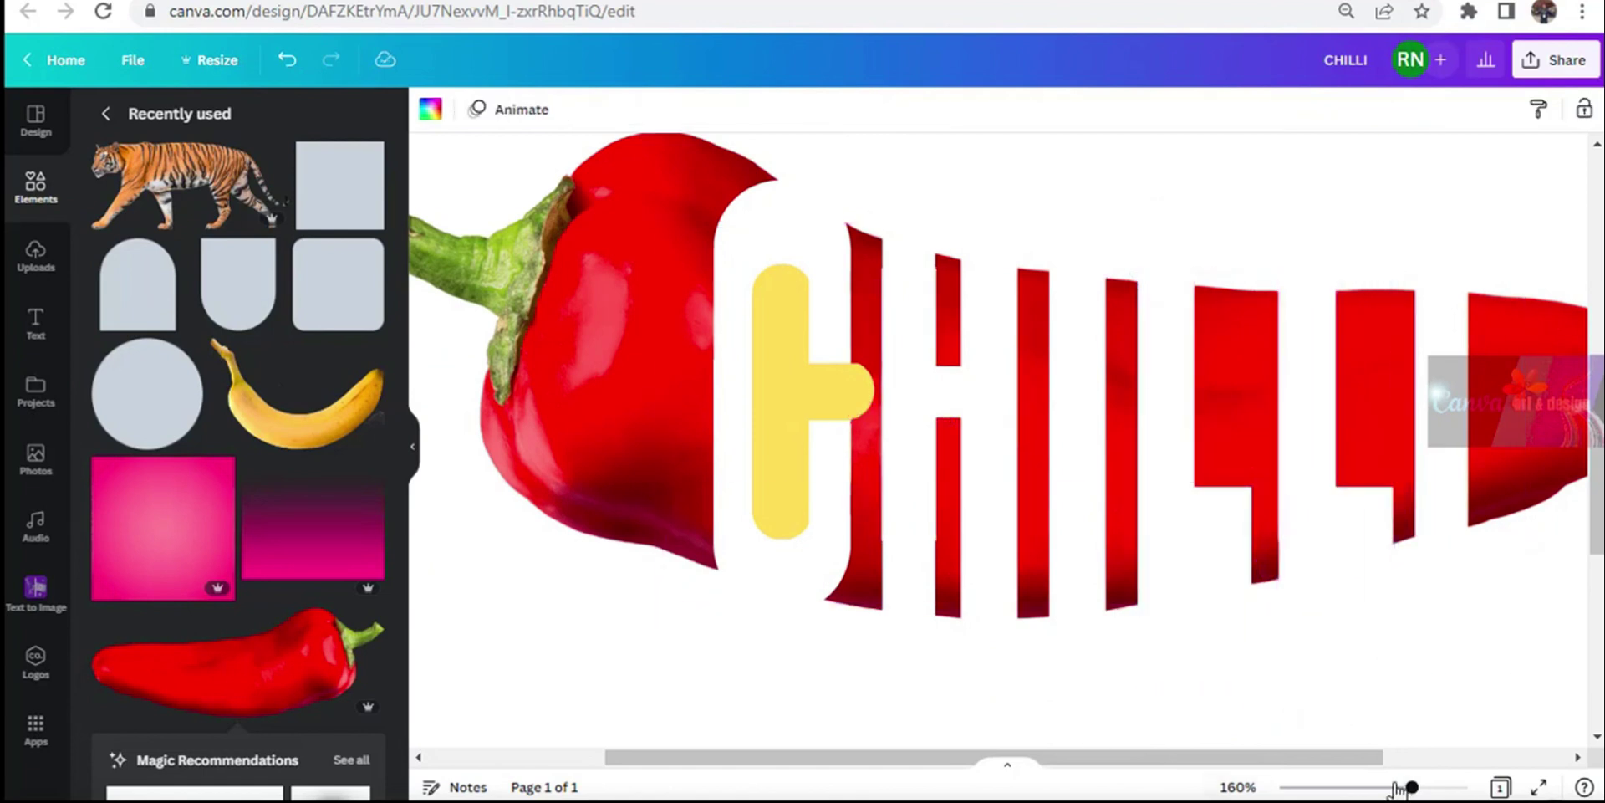
Step: Duplicate the page and delete everything on page 2 except the yellow shapes
left_click_drag(1410, 787, 1347, 787)
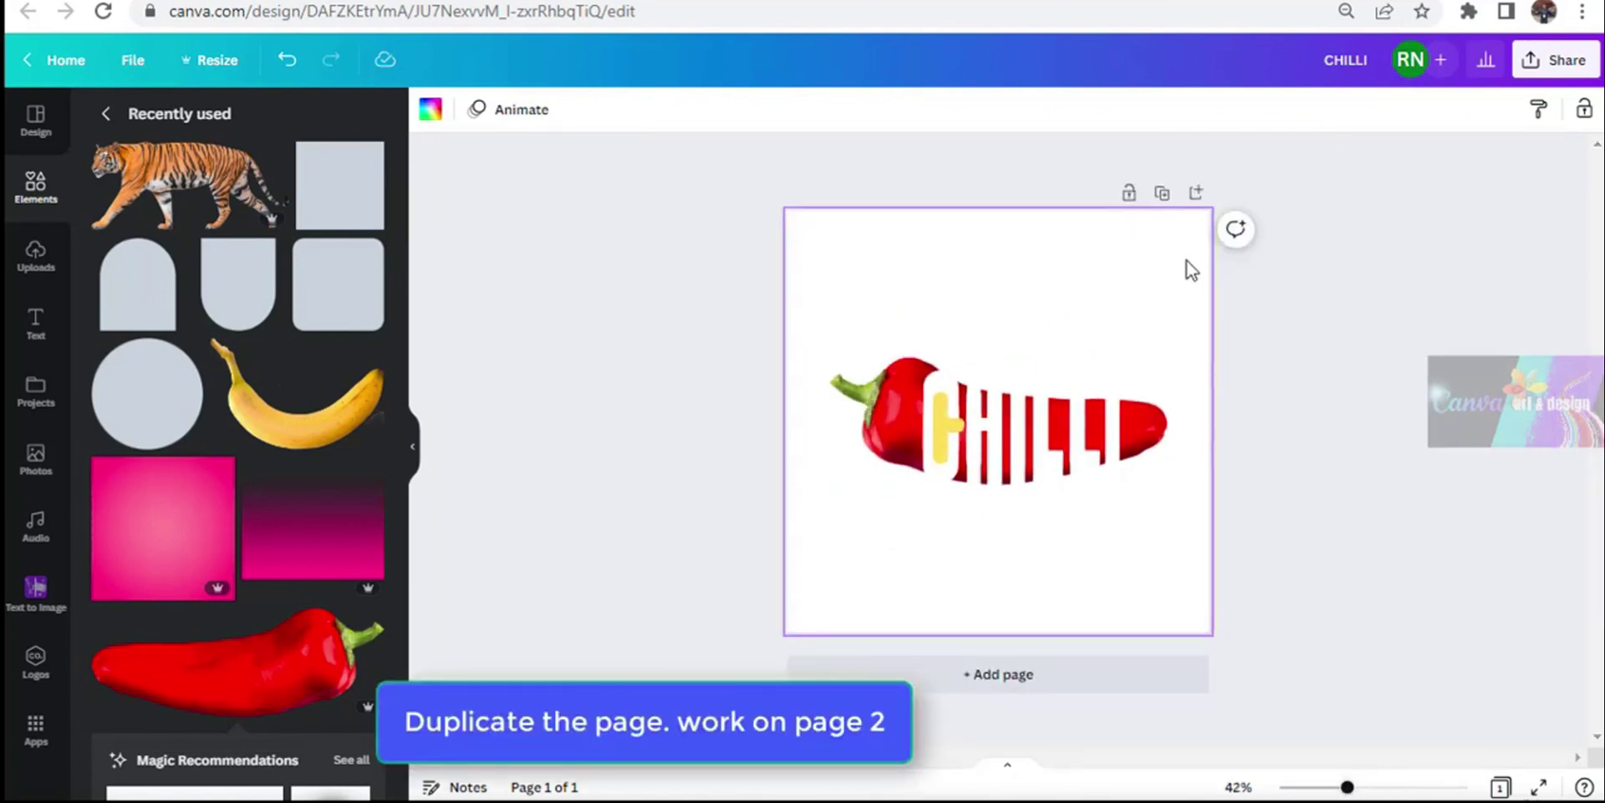
left_click(1162, 192)
left_click(852, 425)
key("Delete")
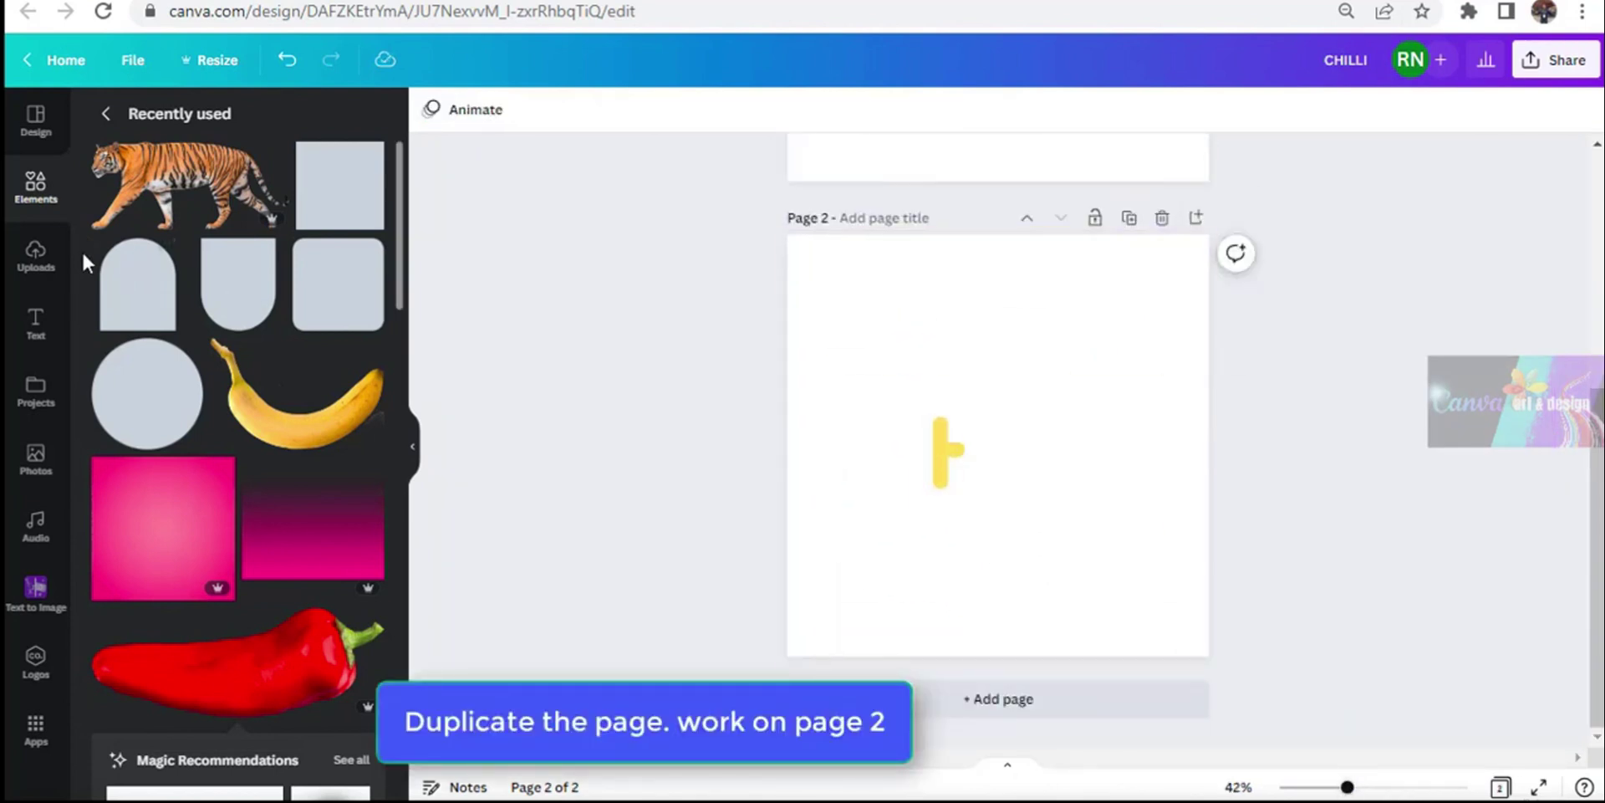
Step: Add a yellow rectangle on page 2, send it behind the white shapes and extend it past the C and to the page edge
left_click(330, 193)
left_click_drag(1071, 448, 1215, 480)
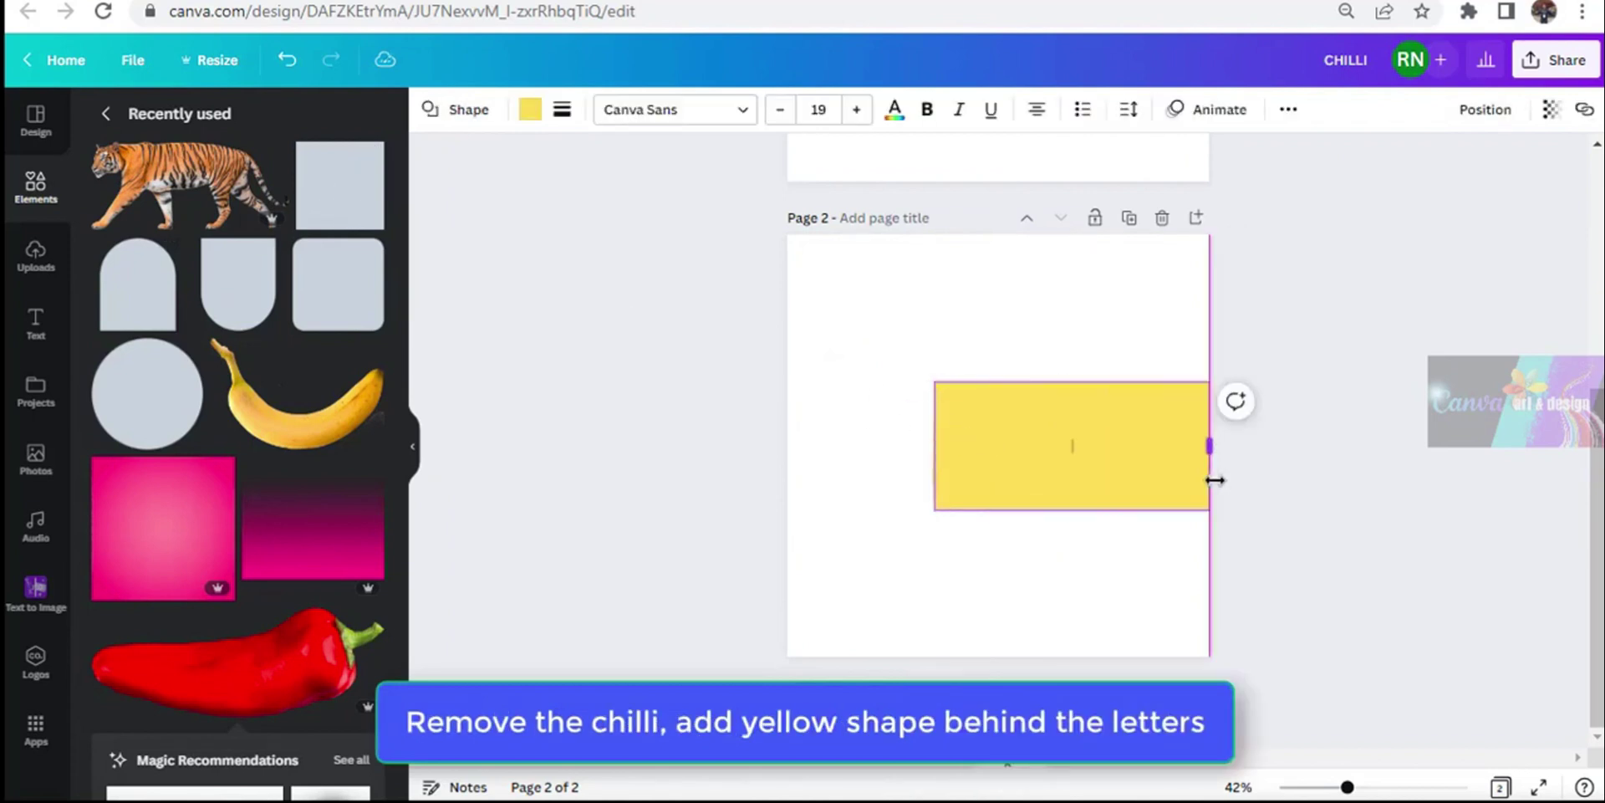
right_click(1149, 435)
left_click(1240, 571)
left_click_drag(935, 448, 909, 465)
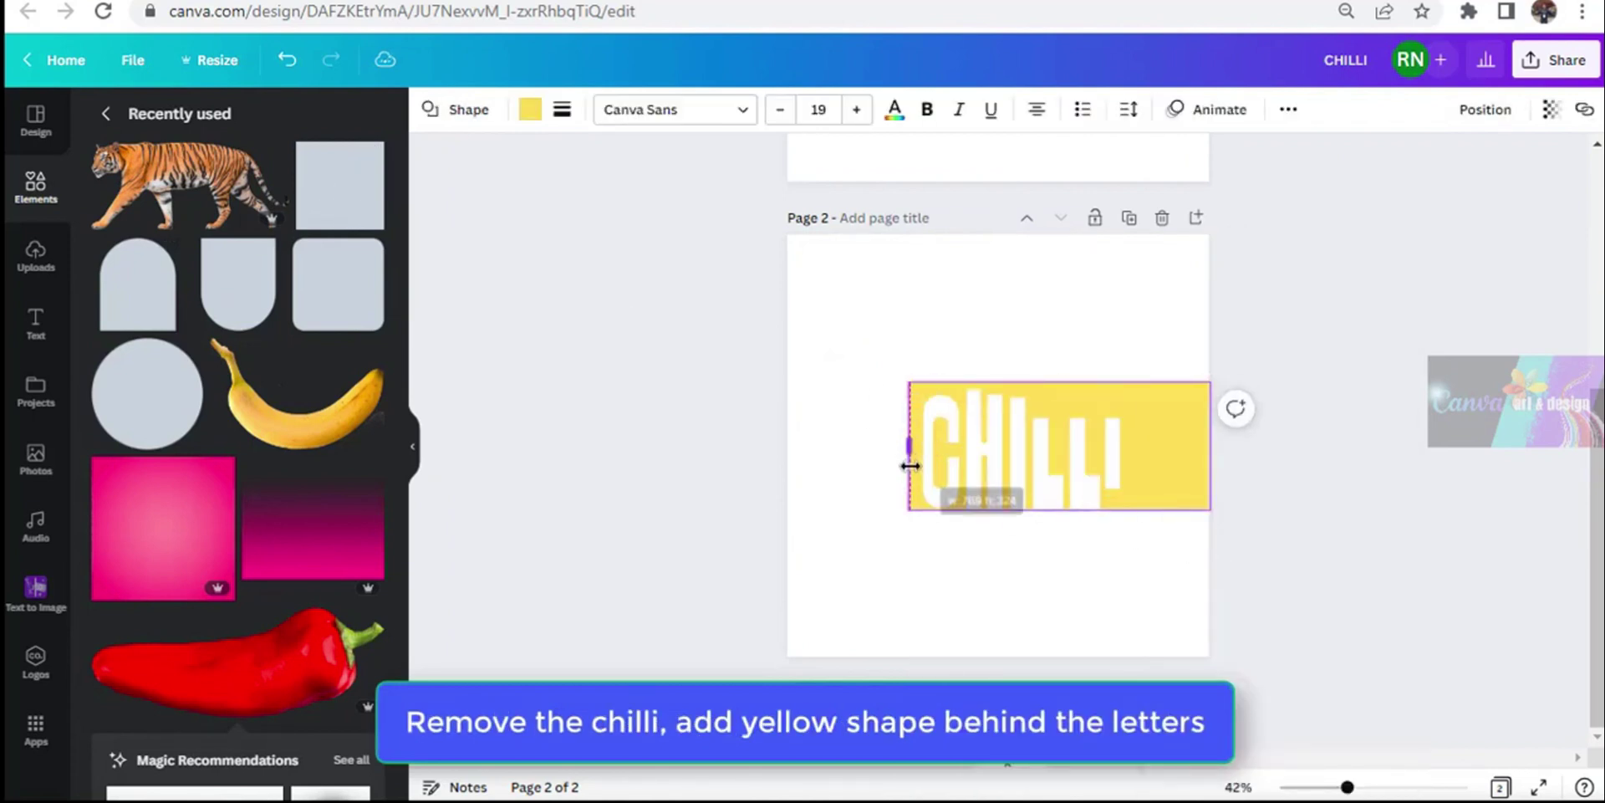
Step: Resize the yellow rectangle to frame the CHILLI lettering closely at the sides and extend below the L shapes
left_click_drag(1347, 787, 1392, 786)
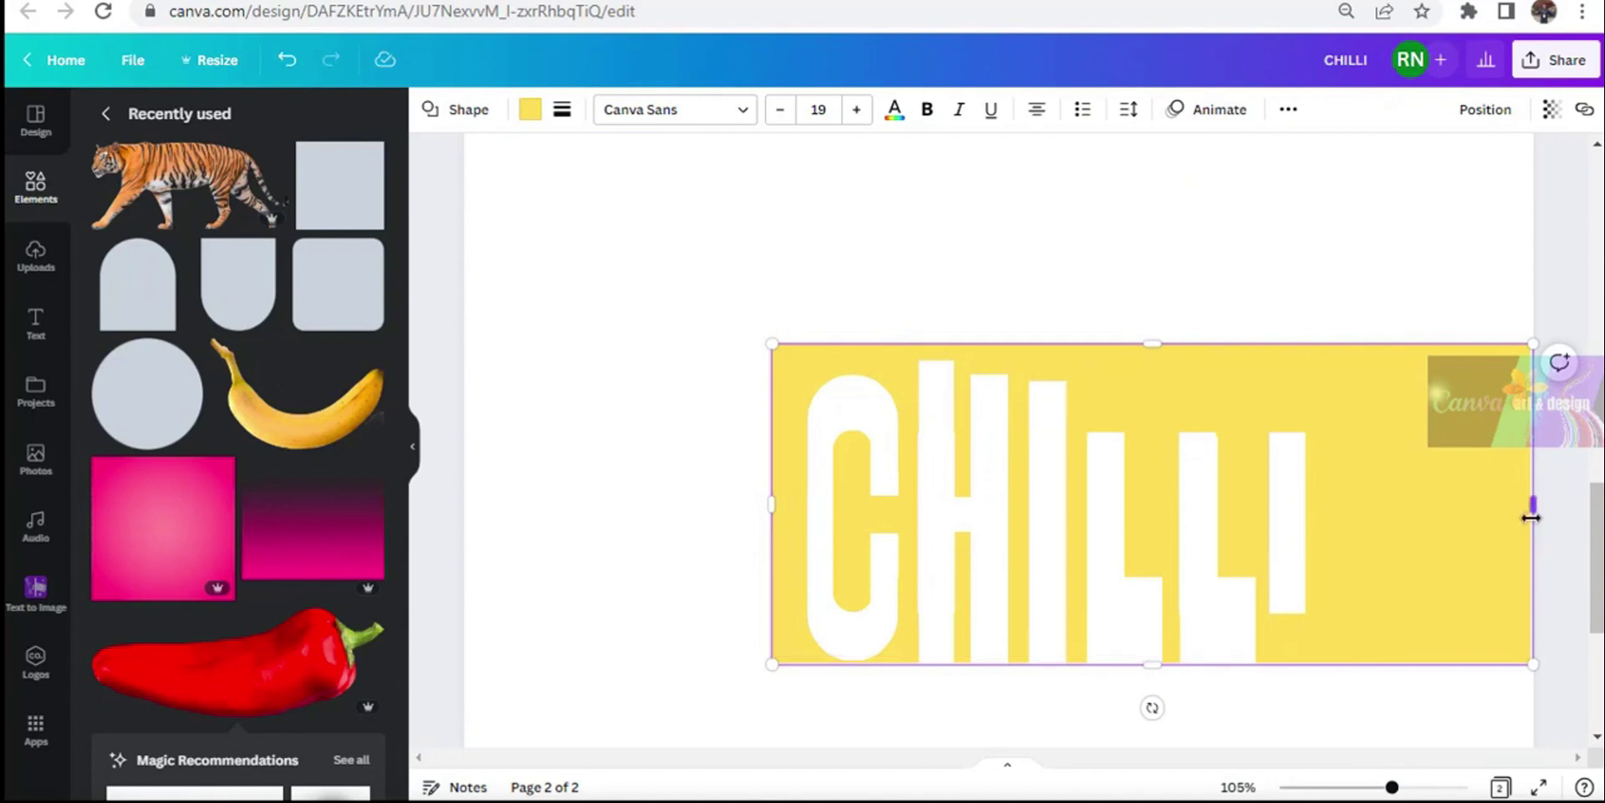
left_click_drag(1534, 502, 1321, 591)
left_click_drag(771, 504, 784, 509)
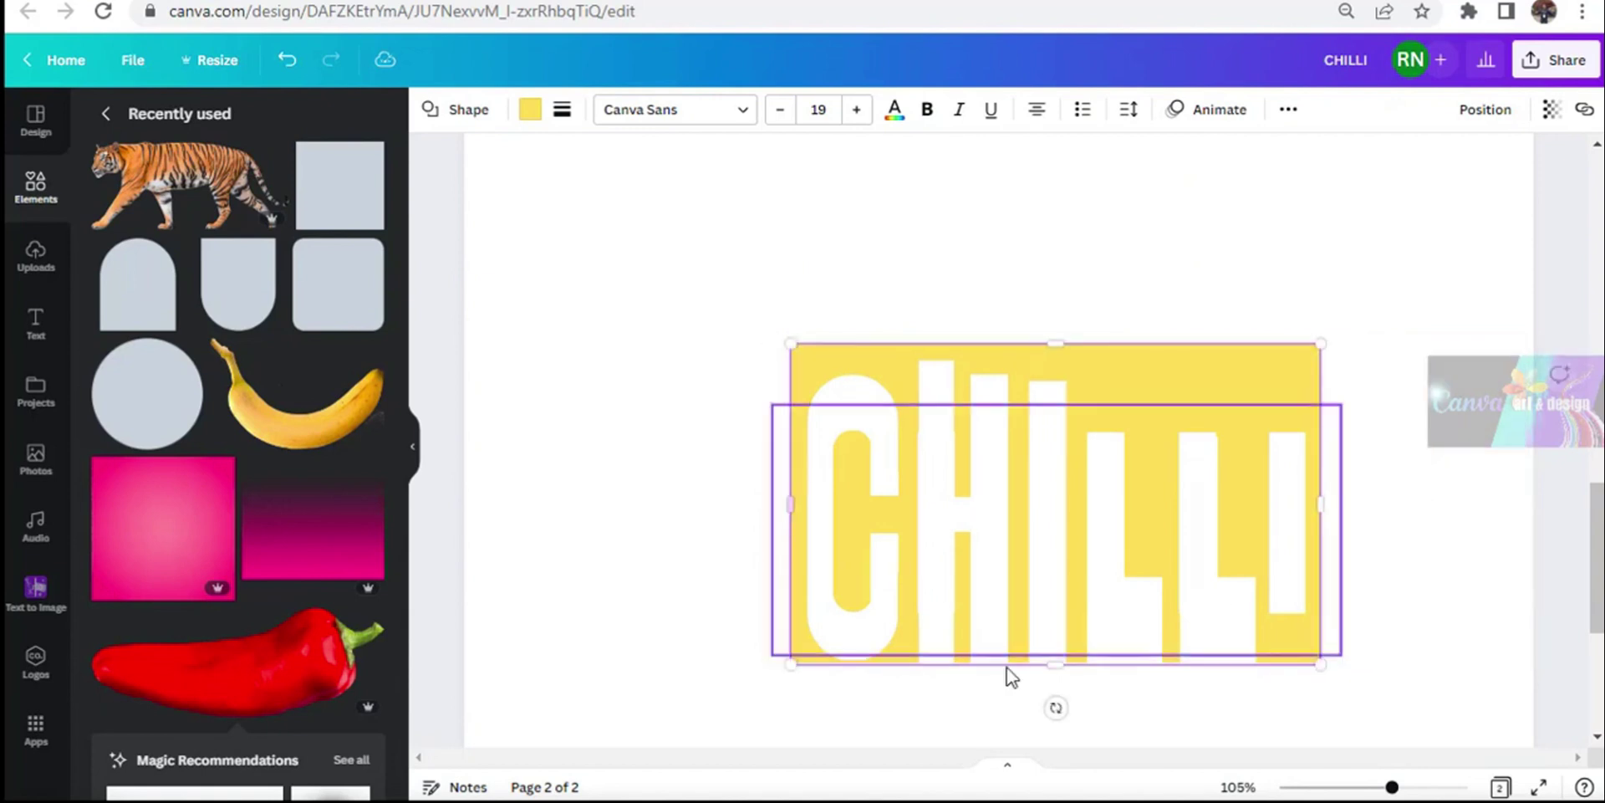
left_click_drag(1046, 666, 1062, 730)
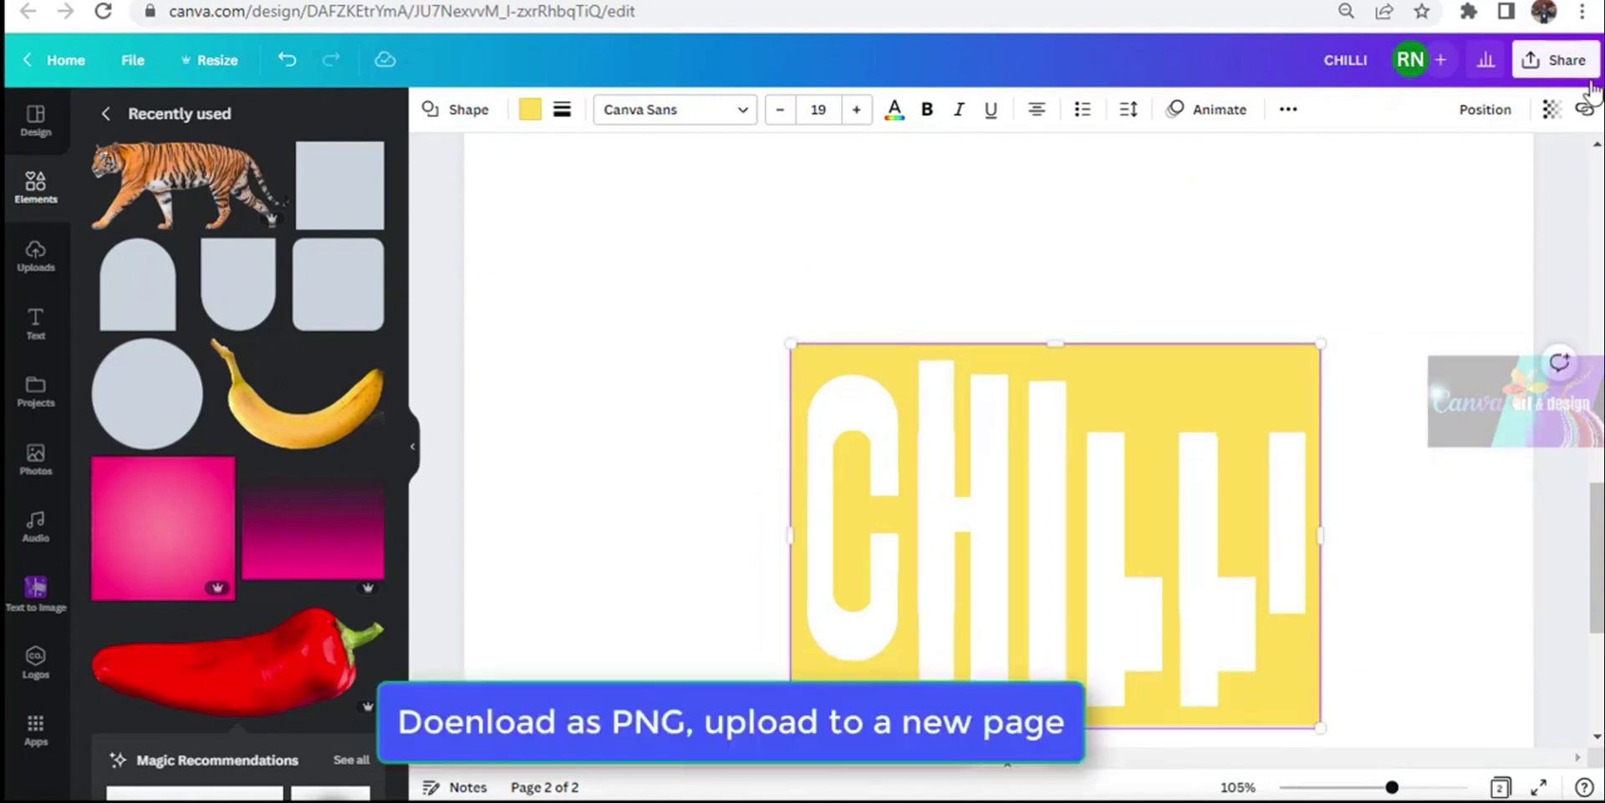
Step: Download only page 2 as a PNG
left_click(1555, 59)
left_click(1288, 509)
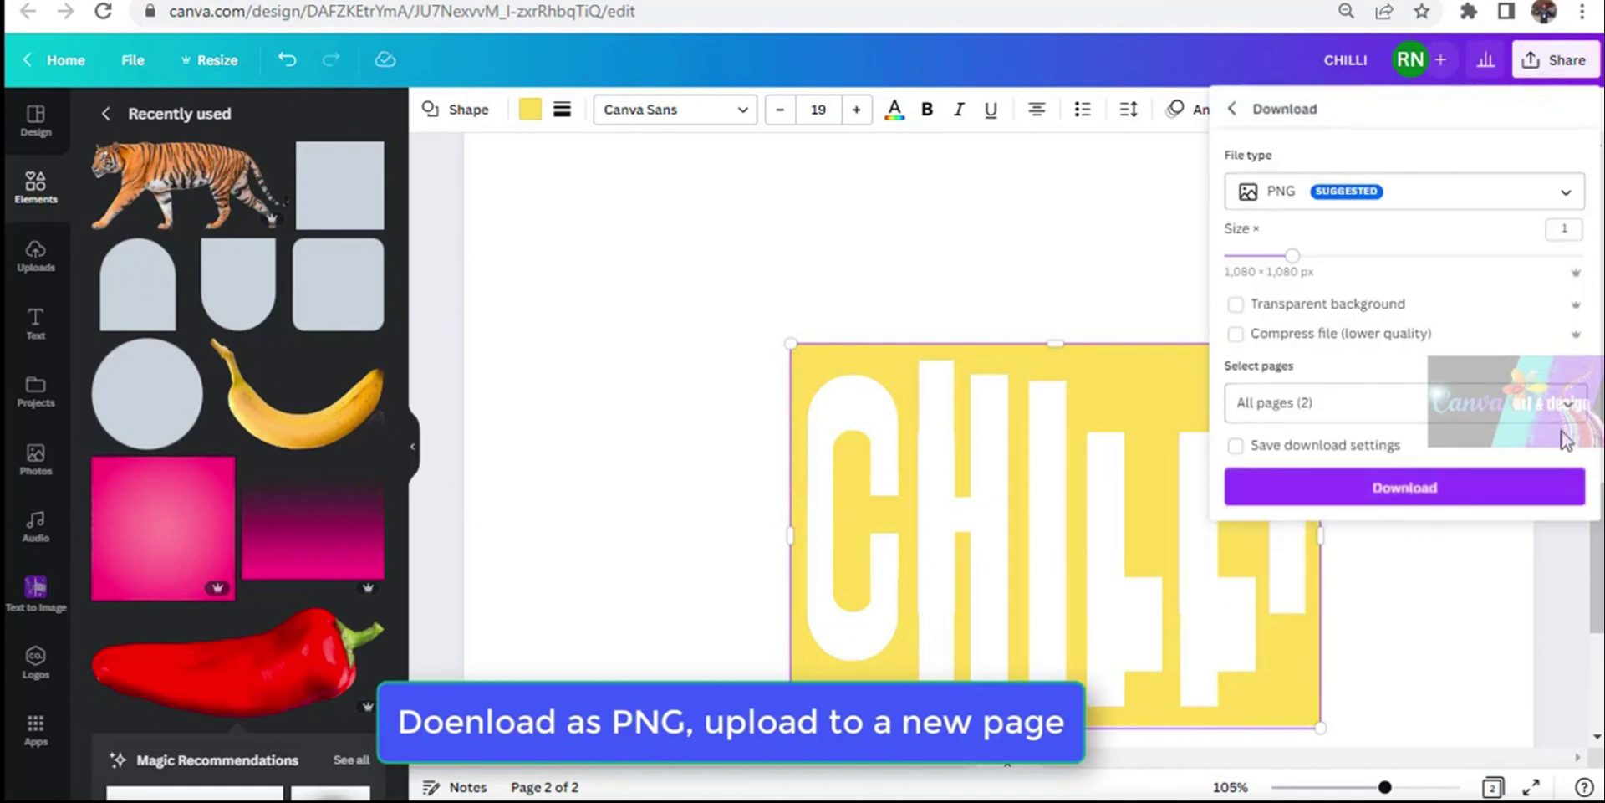
left_click(1523, 409)
left_click(1476, 455)
left_click(1404, 563)
left_click(1413, 652)
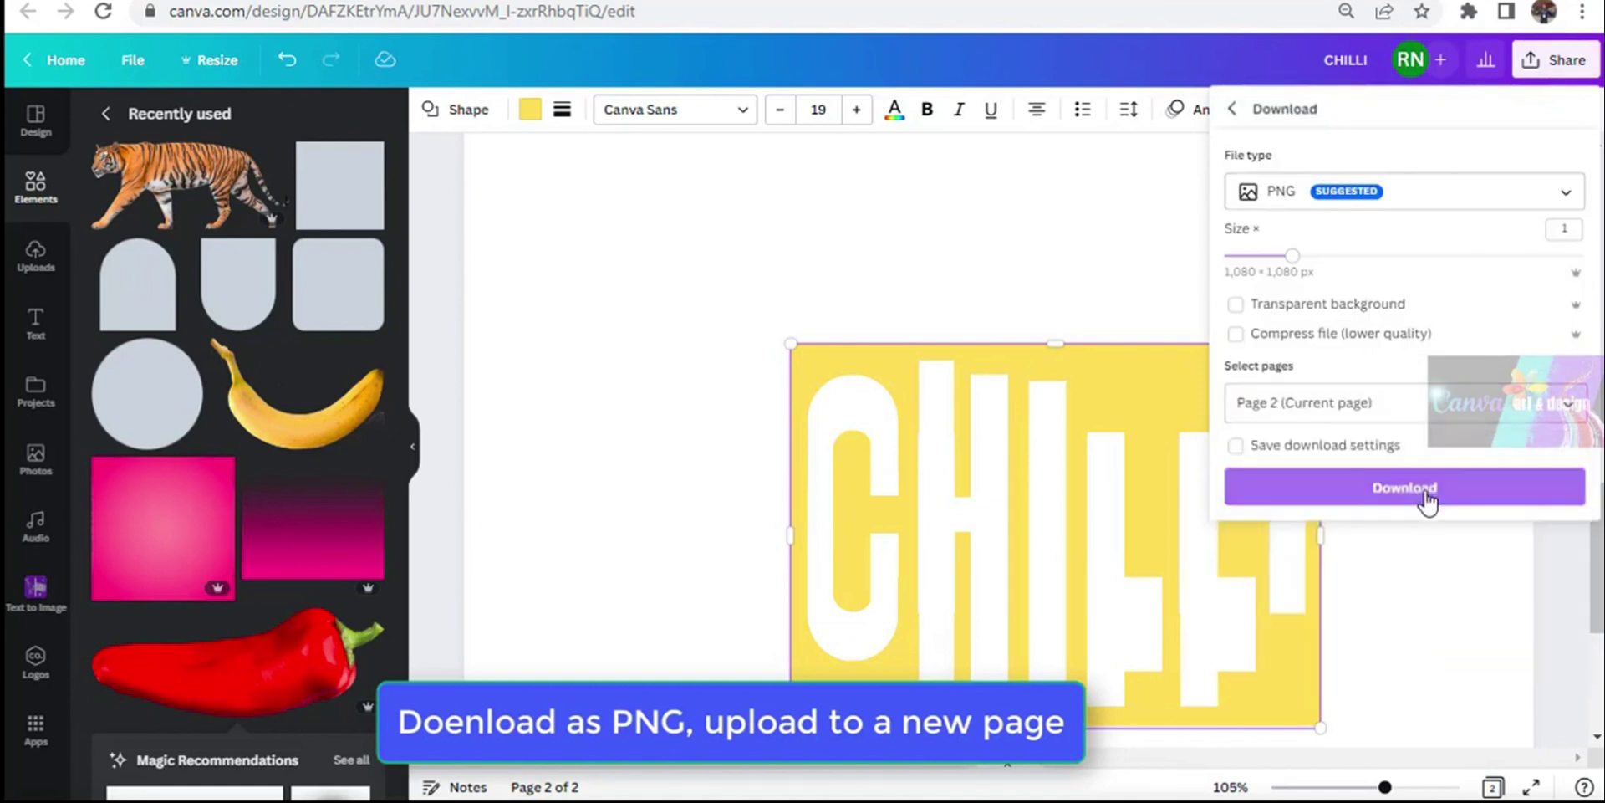
left_click(1405, 488)
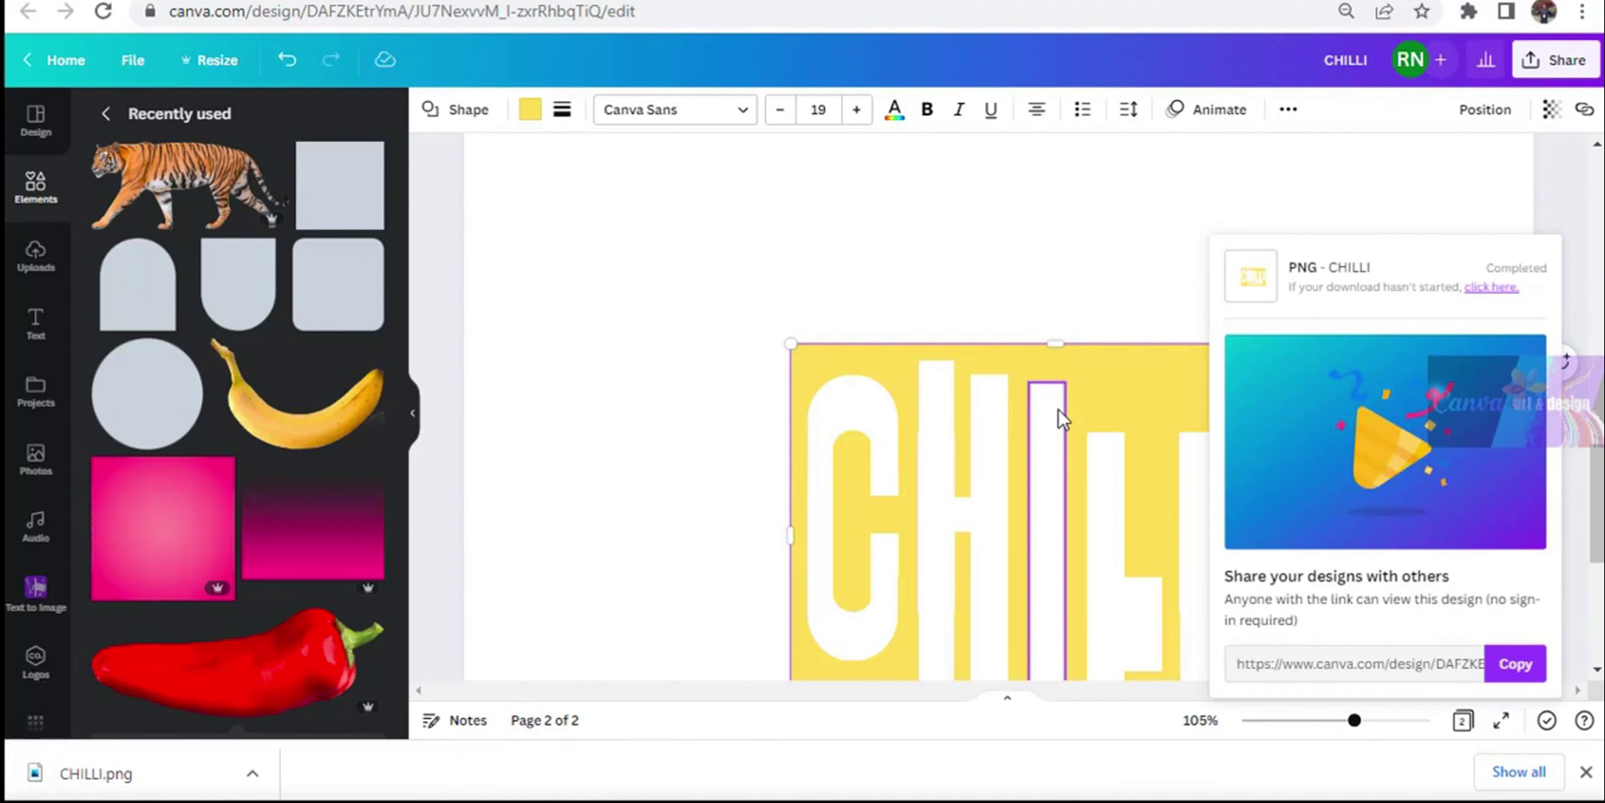
Step: Add a third page with a black background and place the downloaded CHILLI.png on it
left_click(681, 278)
scroll(1256, 230, "up", 3)
scroll(1191, 515, "down", 8)
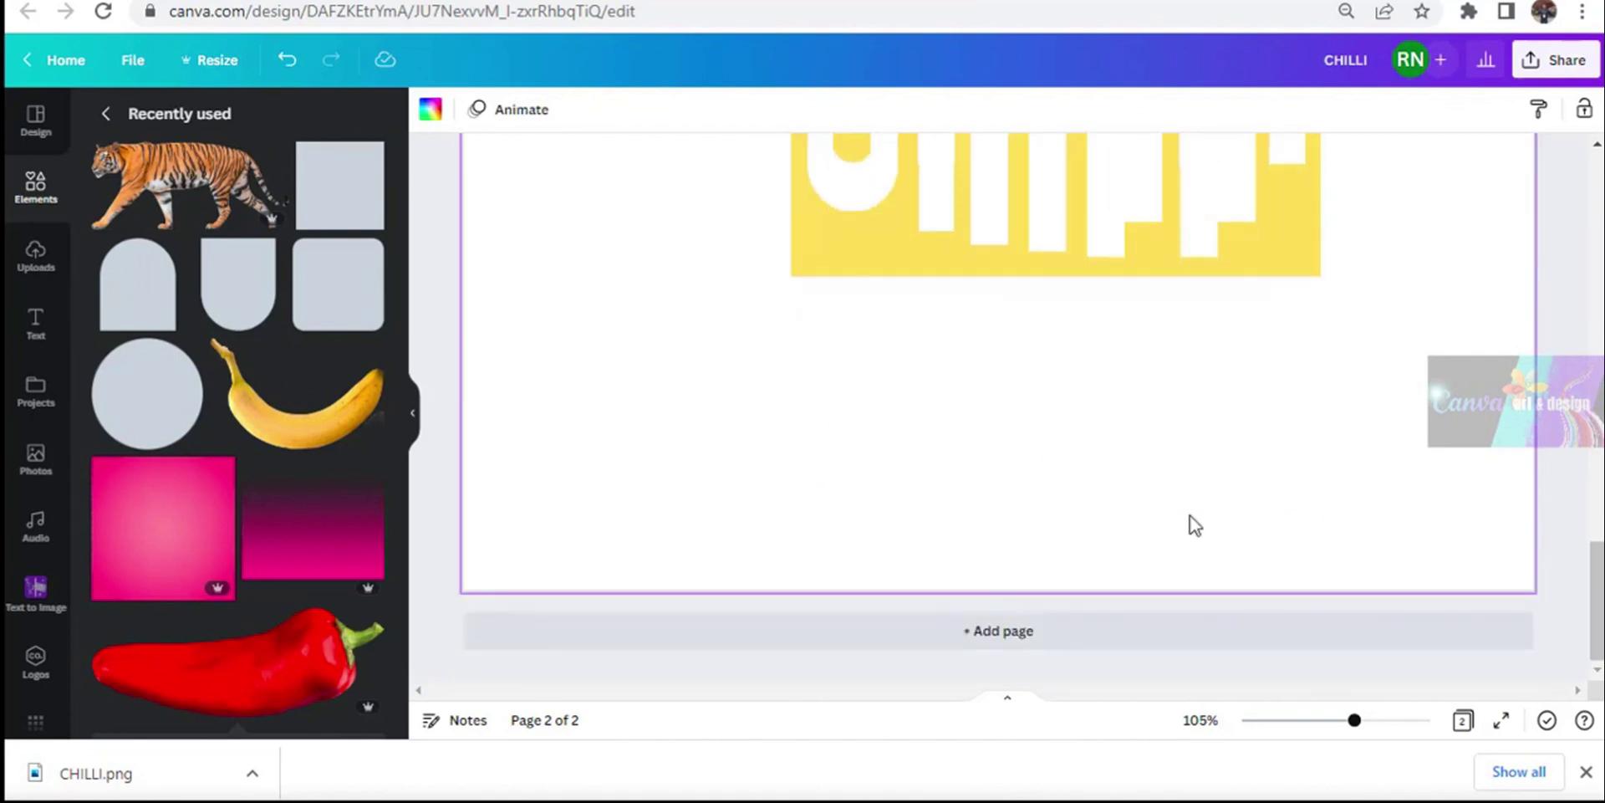
left_click(1111, 632)
left_click(431, 108)
left_click(162, 208)
left_click_drag(97, 774, 1175, 301)
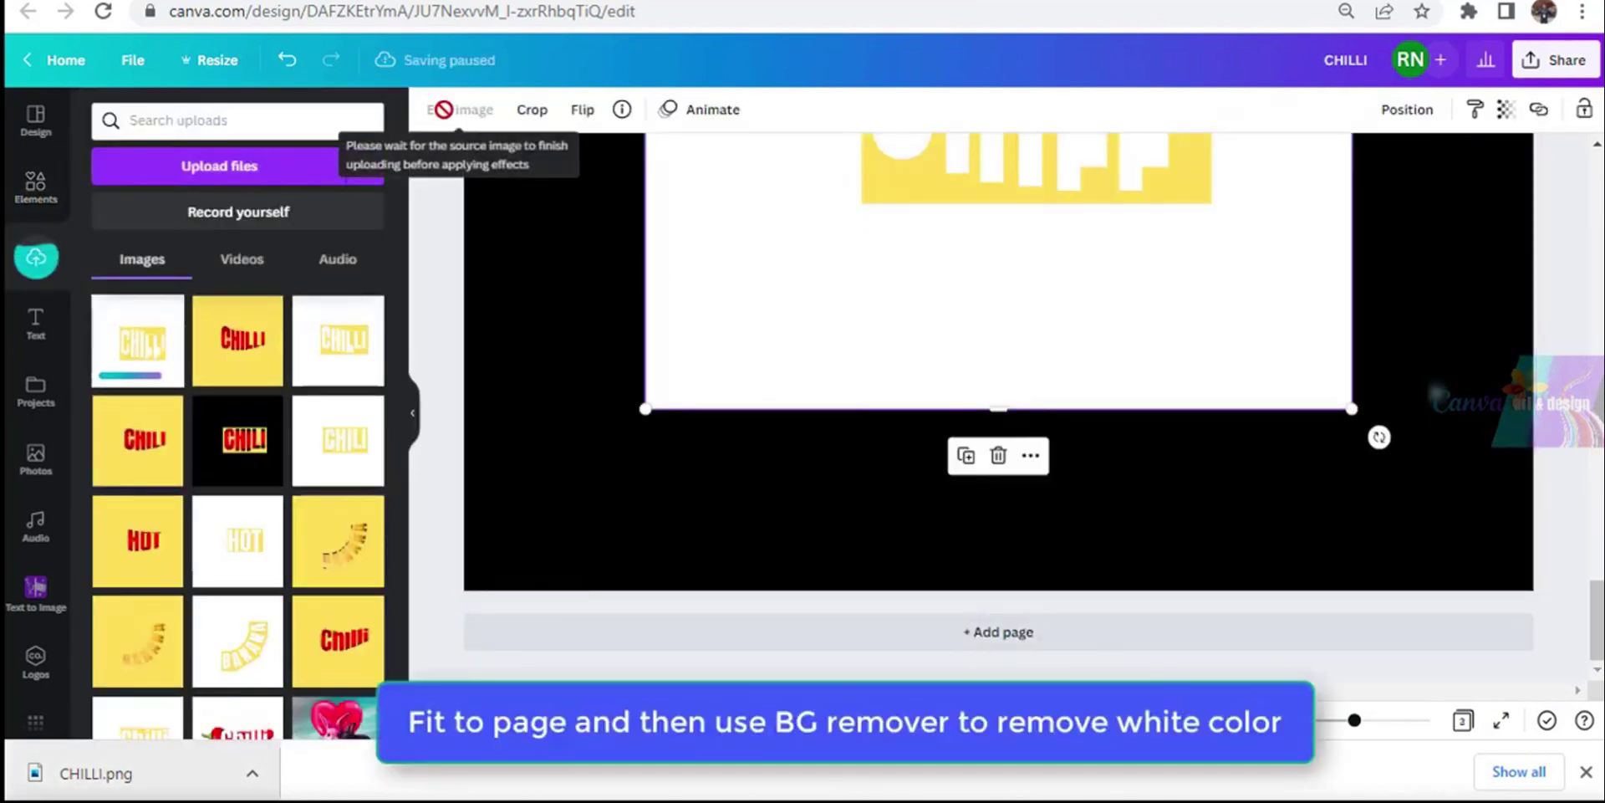
Step: Enlarge the CHILLI image on page 3 to fill the whole 1,080 × 1,080 page
scroll(919, 556, "down", 2, "ctrl")
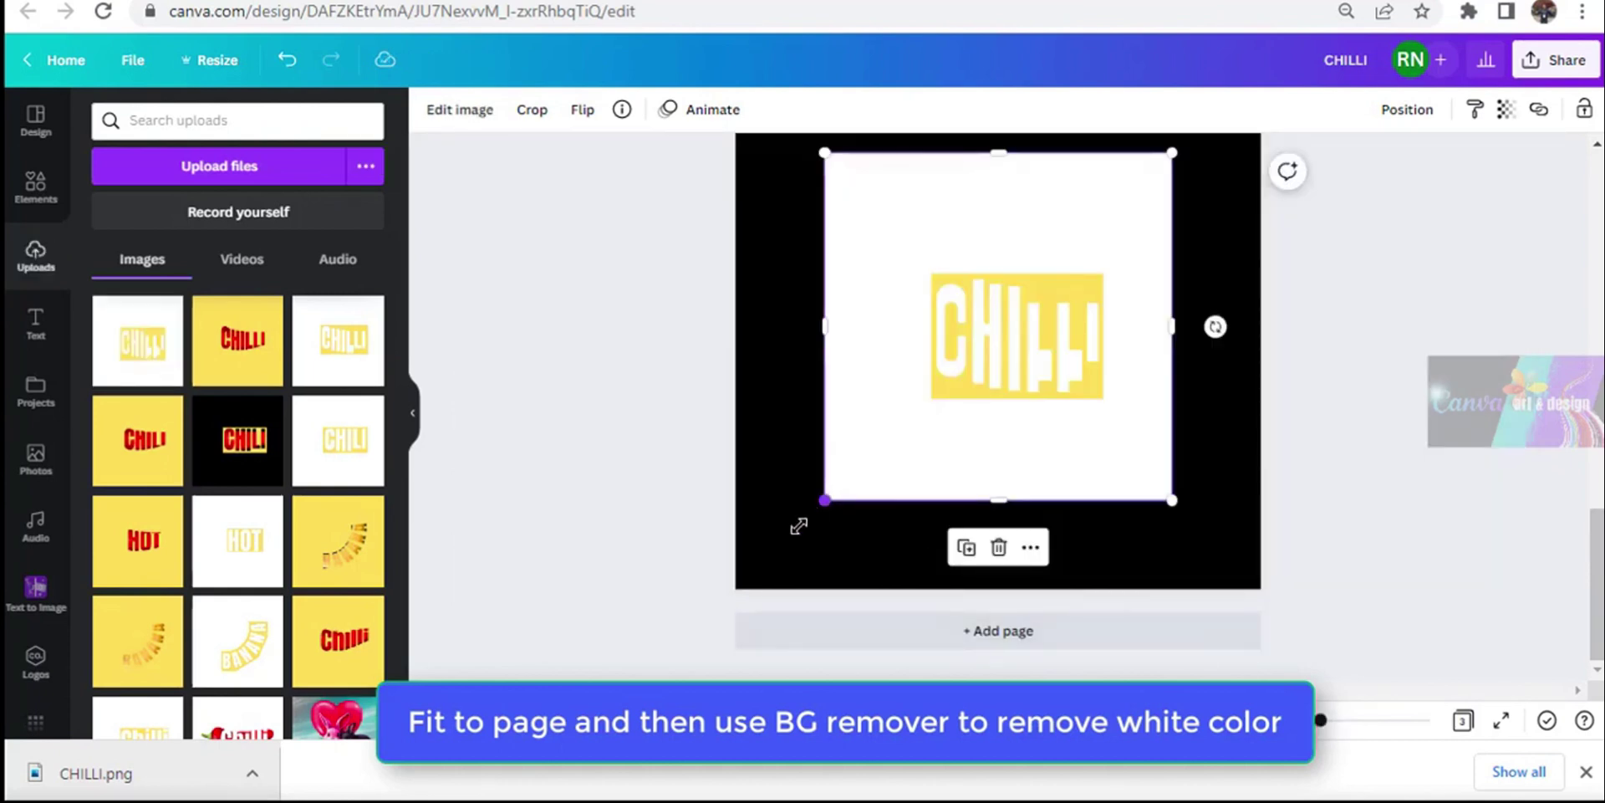
left_click_drag(824, 499, 730, 594)
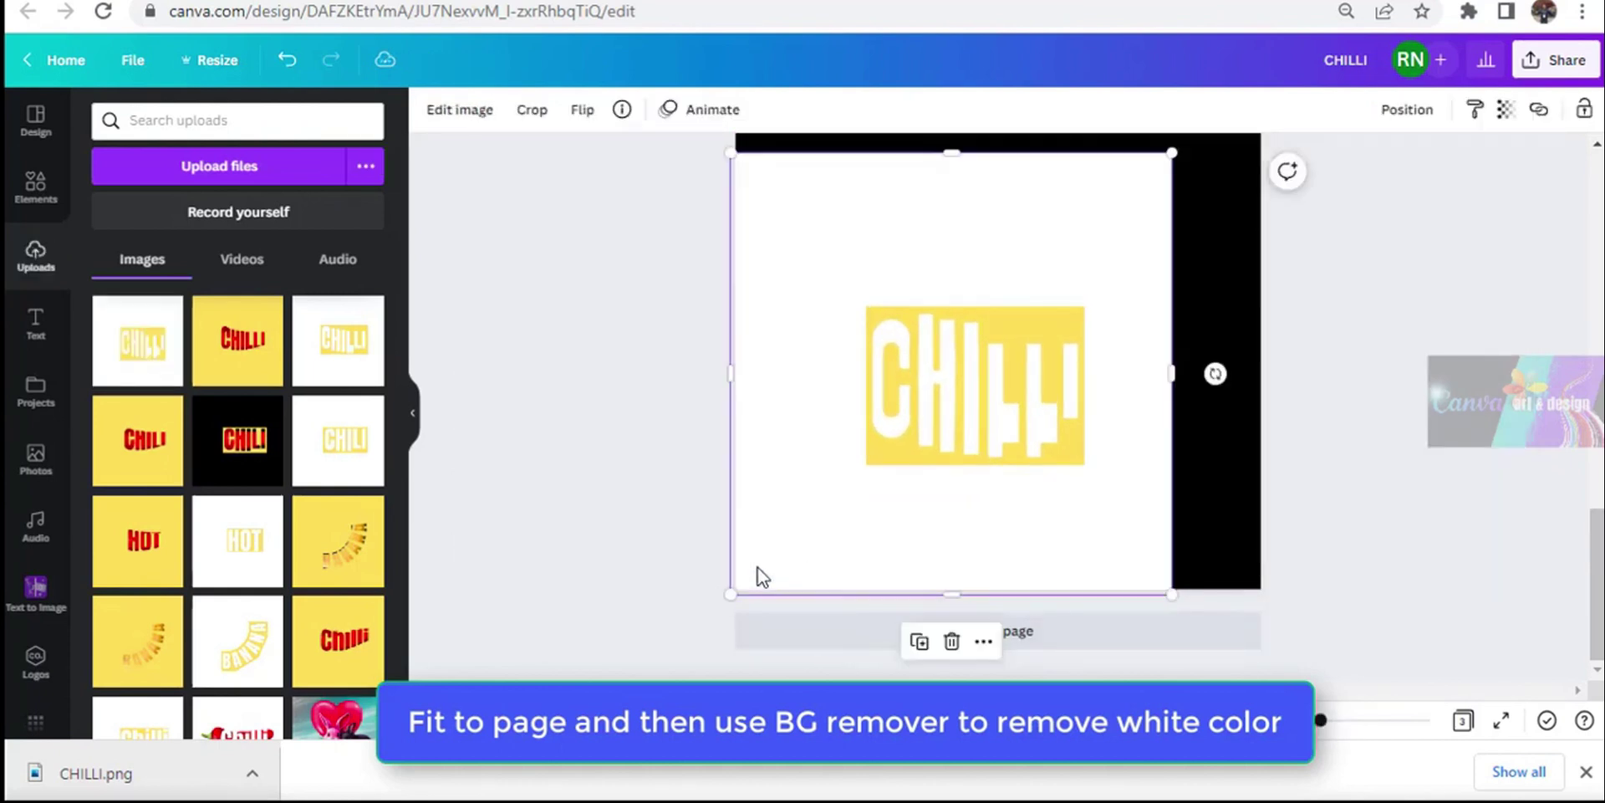
scroll(1189, 421, "up", 3)
left_click_drag(1170, 391, 1271, 315)
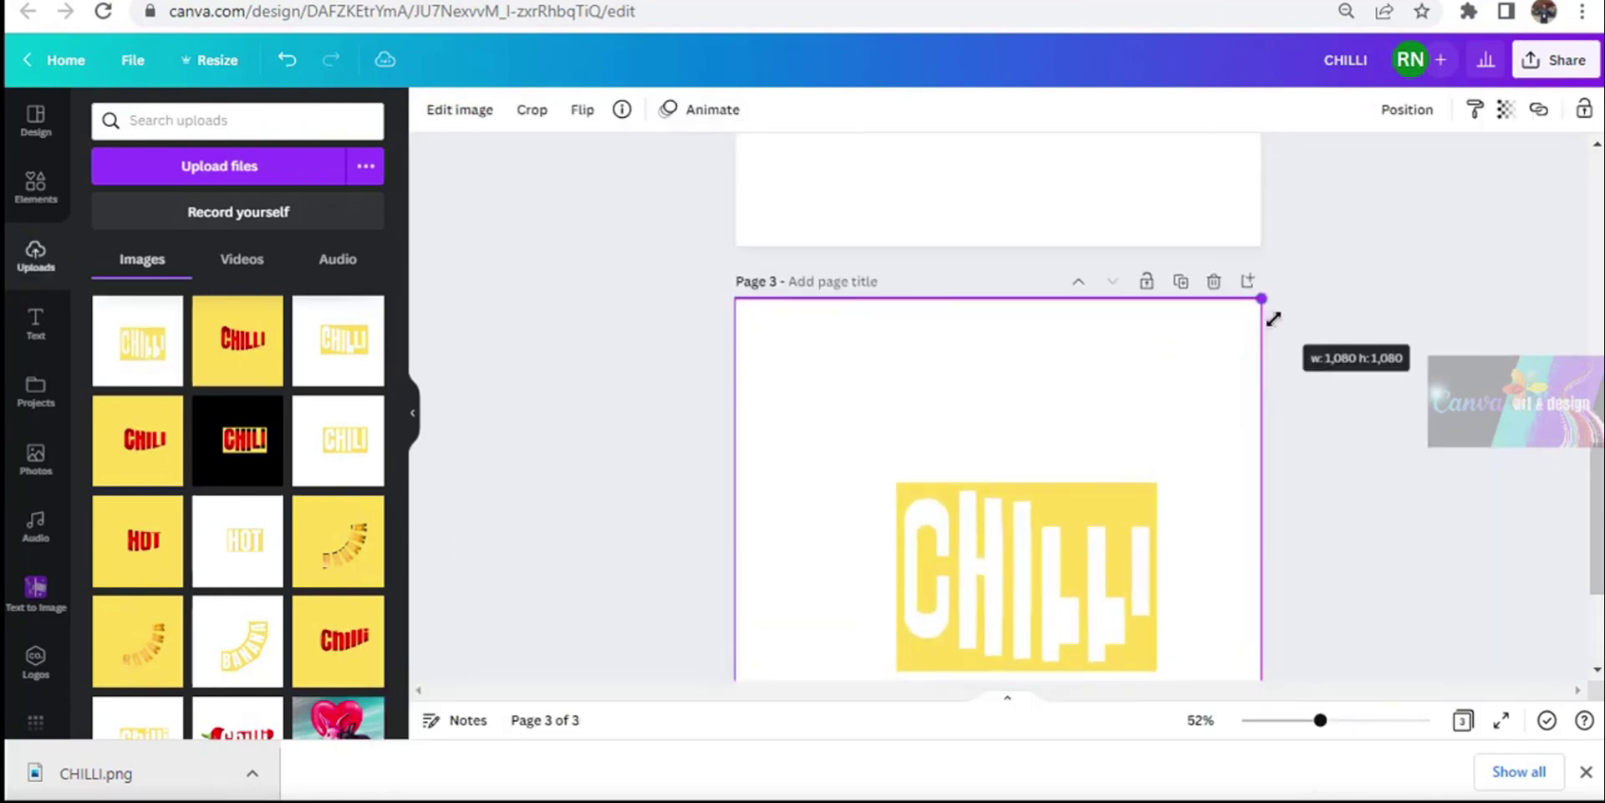
Step: Trim the upper edge of the CHILLI image and remove its white areas with BG Remover
left_click_drag(998, 299, 997, 336)
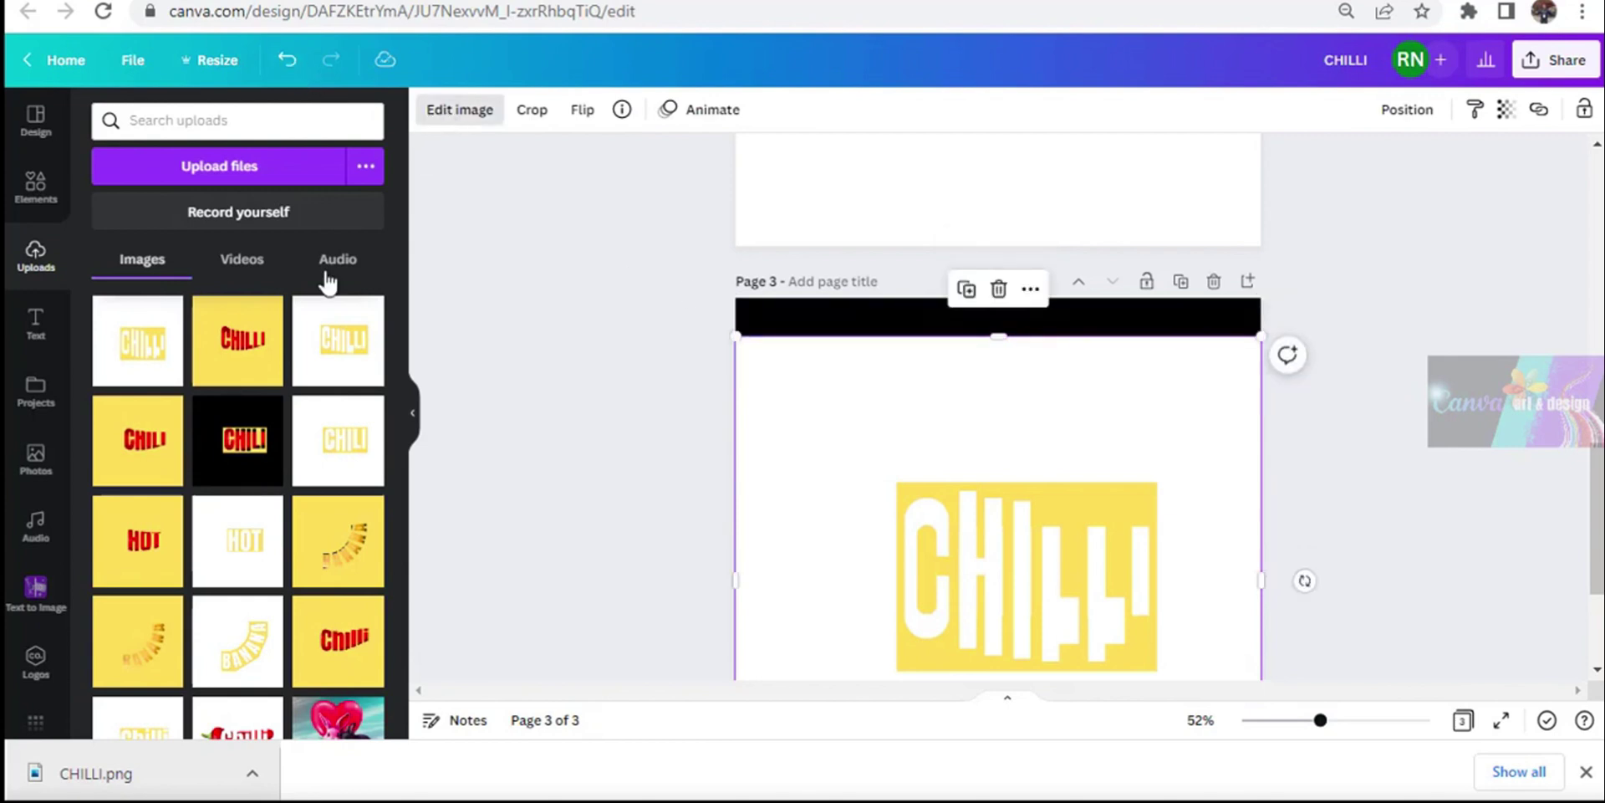
left_click(139, 276)
left_click(368, 701)
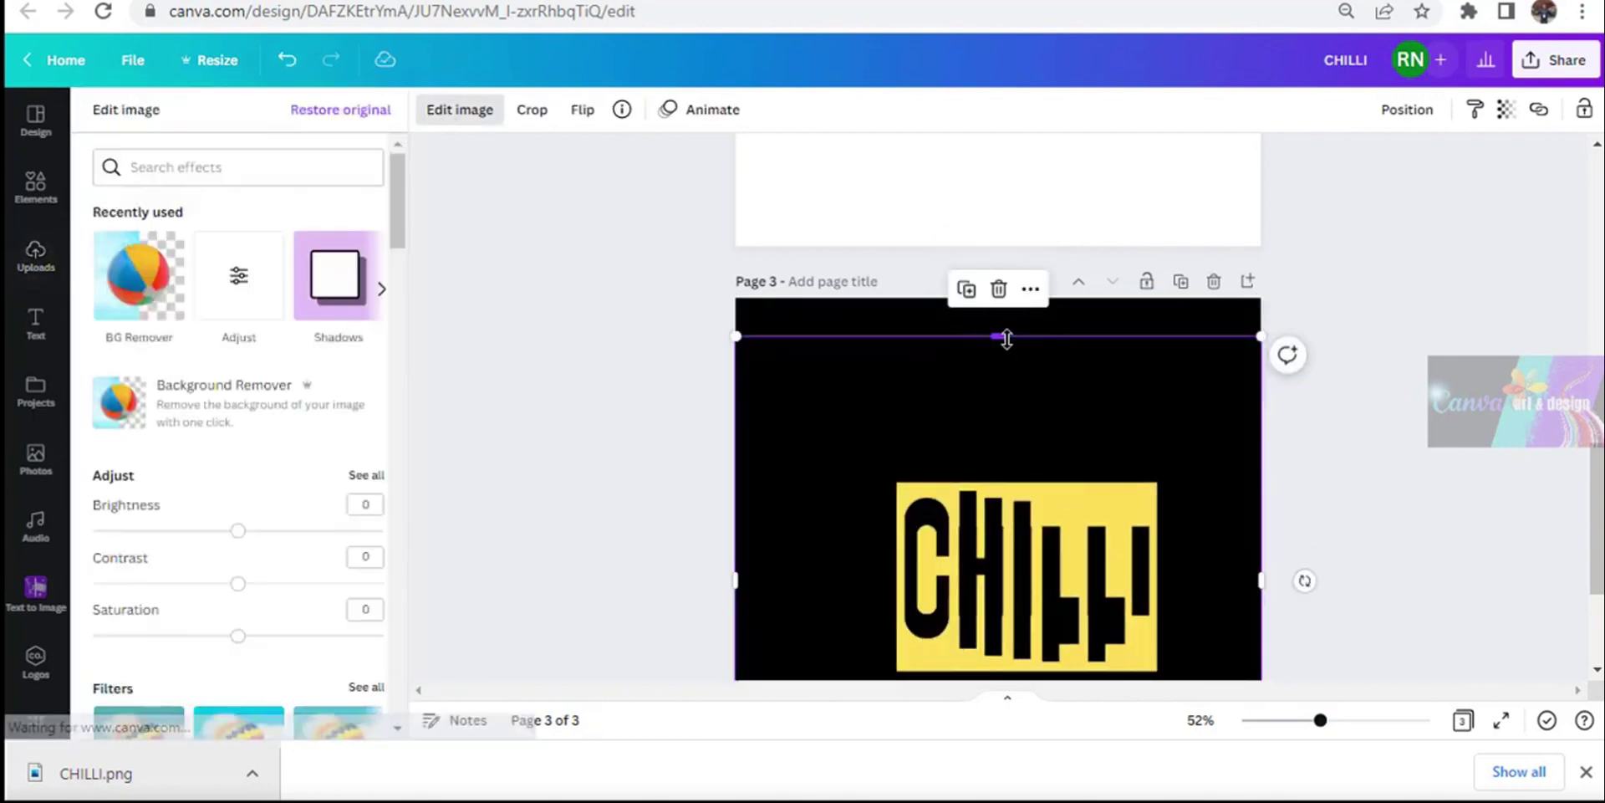
Step: Crop all four sides of the CHILLI image close to the yellow block
left_click_drag(1007, 338, 1012, 480)
scroll(971, 469, "down", 3)
left_click_drag(734, 412, 893, 452)
left_click_drag(1073, 589, 1104, 436)
left_click_drag(1260, 353, 1171, 351)
Step: Copy the chilli photo from page 1 and paste it onto page 3
scroll(1060, 284, "up", 10)
right_click(806, 403)
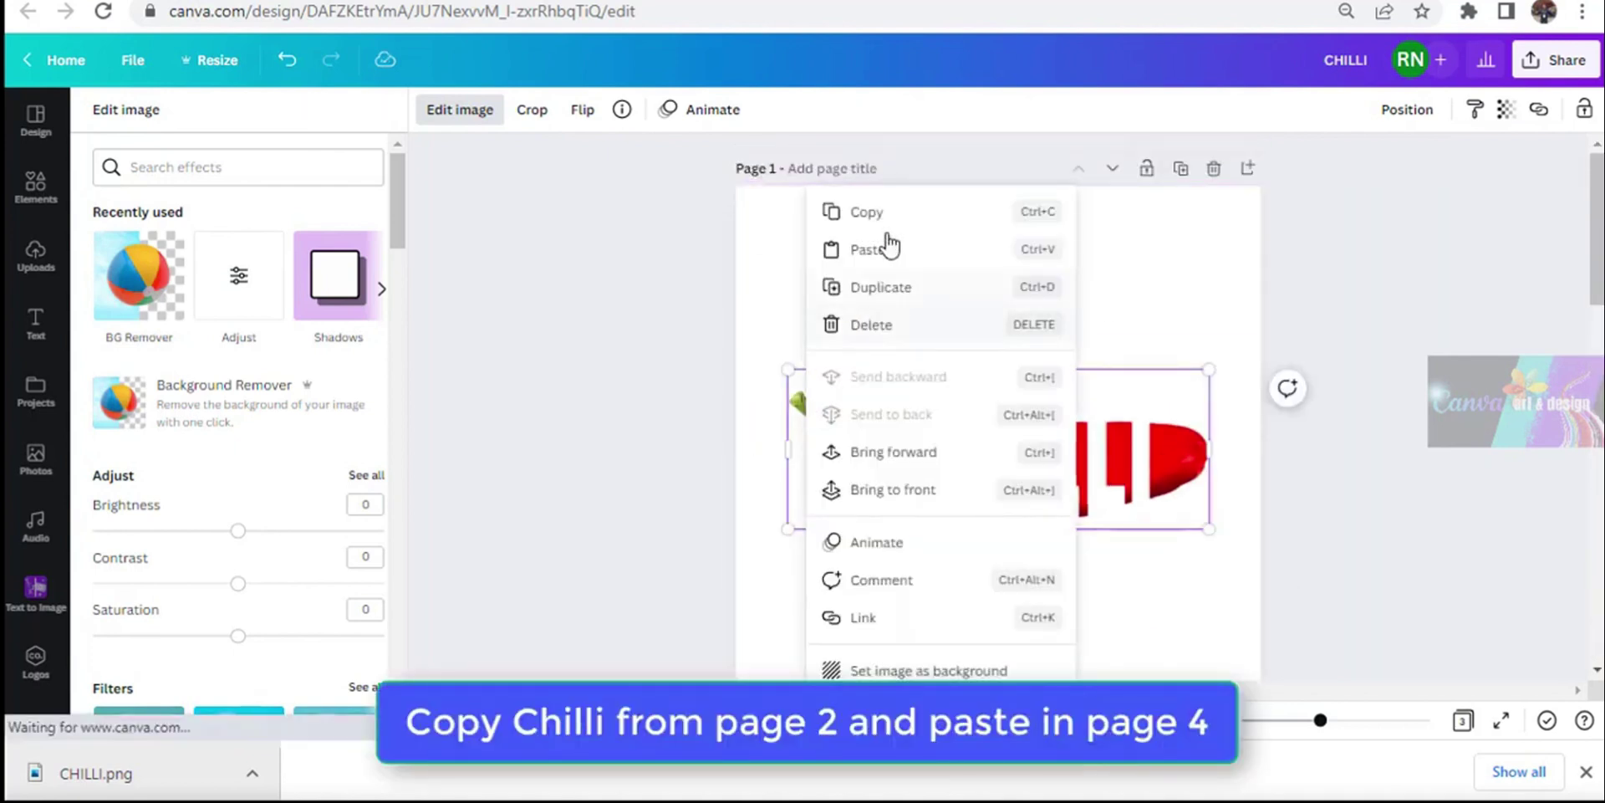
left_click(887, 234)
scroll(991, 430, "down", 10)
right_click(1202, 434)
left_click(1271, 487)
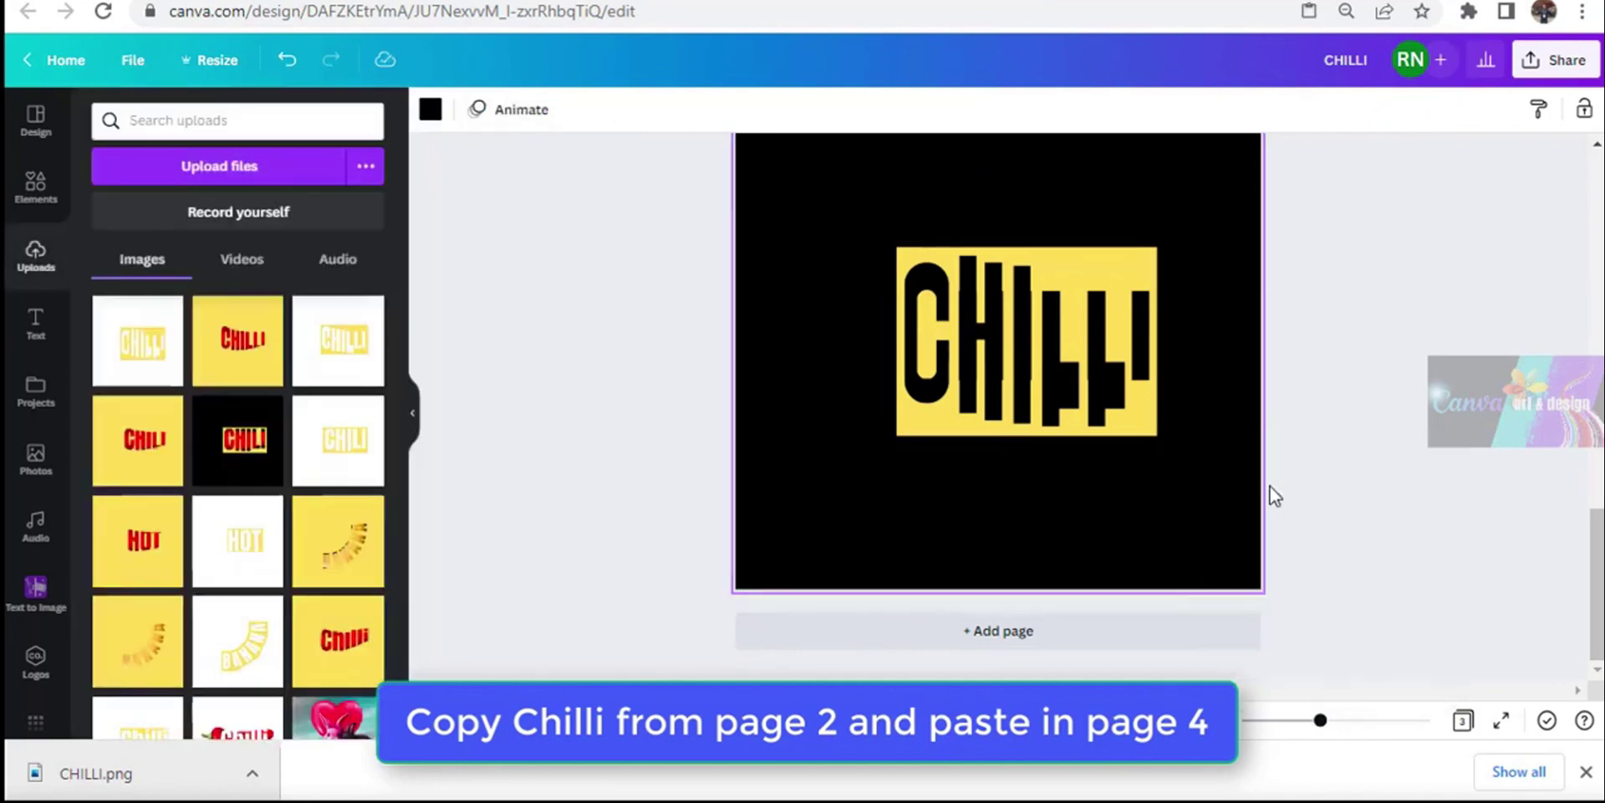
key("ctrl+v")
Step: Send the chilli photo to the back and crop its two ends to the width of the yellow block
right_click(1035, 361)
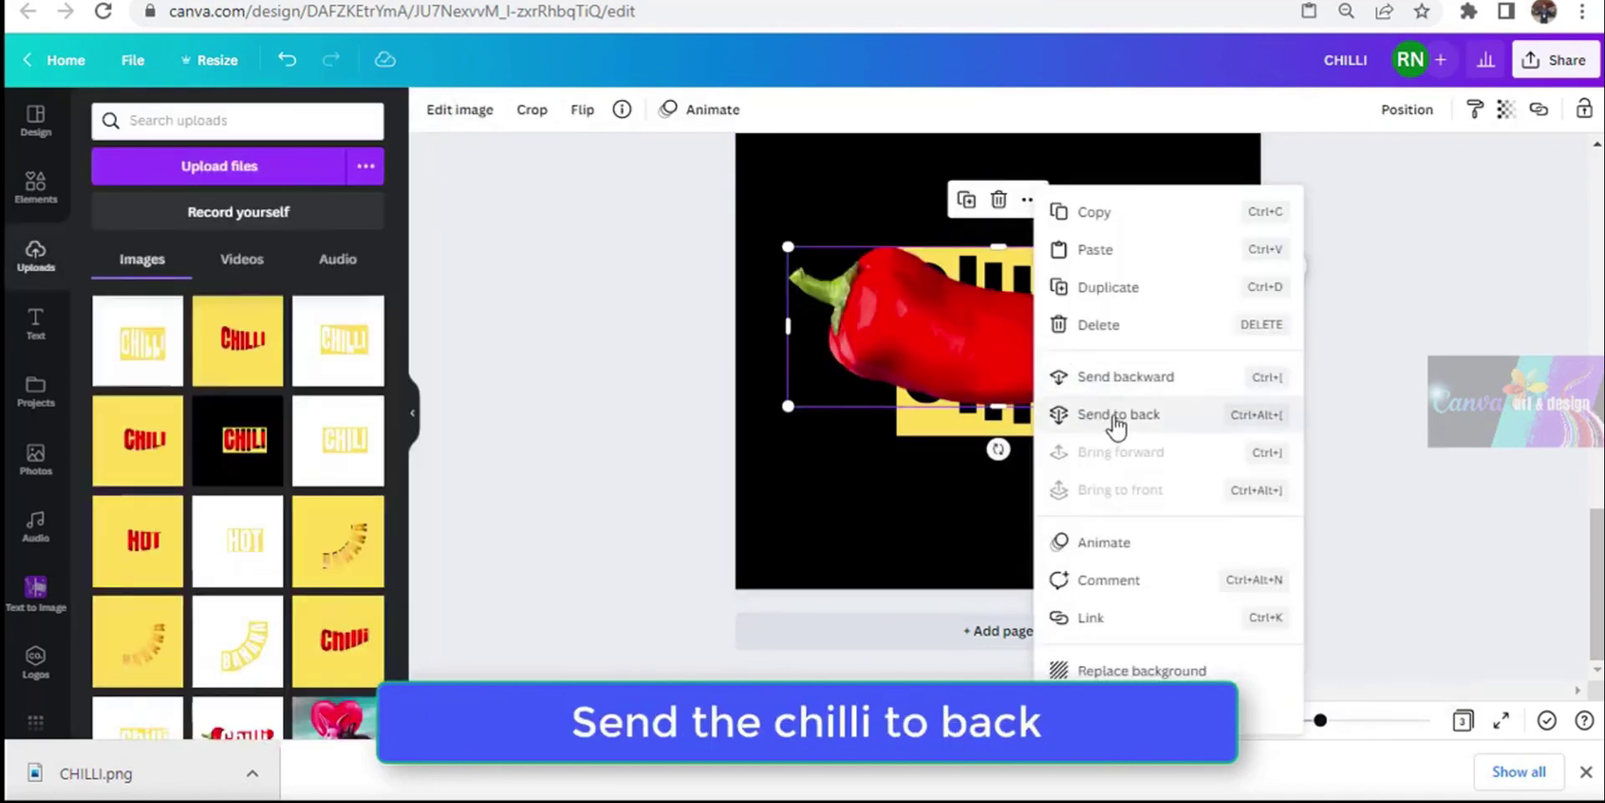
left_click(1117, 415)
left_click_drag(789, 328, 901, 389)
left_click_drag(1209, 334, 1147, 351)
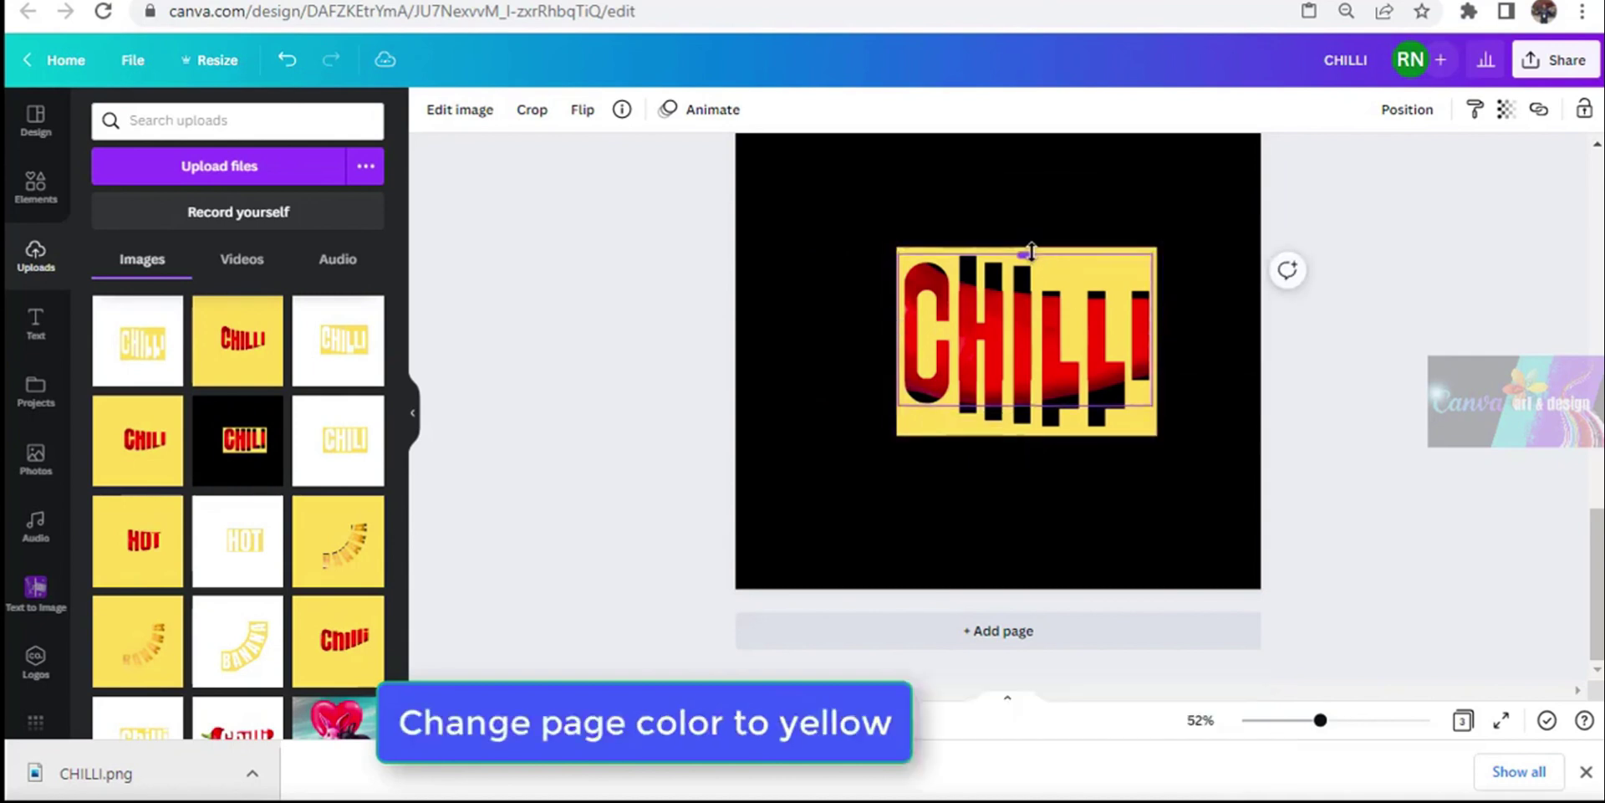
Step: Change the background color of page 3 to the document's yellow
left_click(1237, 195)
left_click(431, 109)
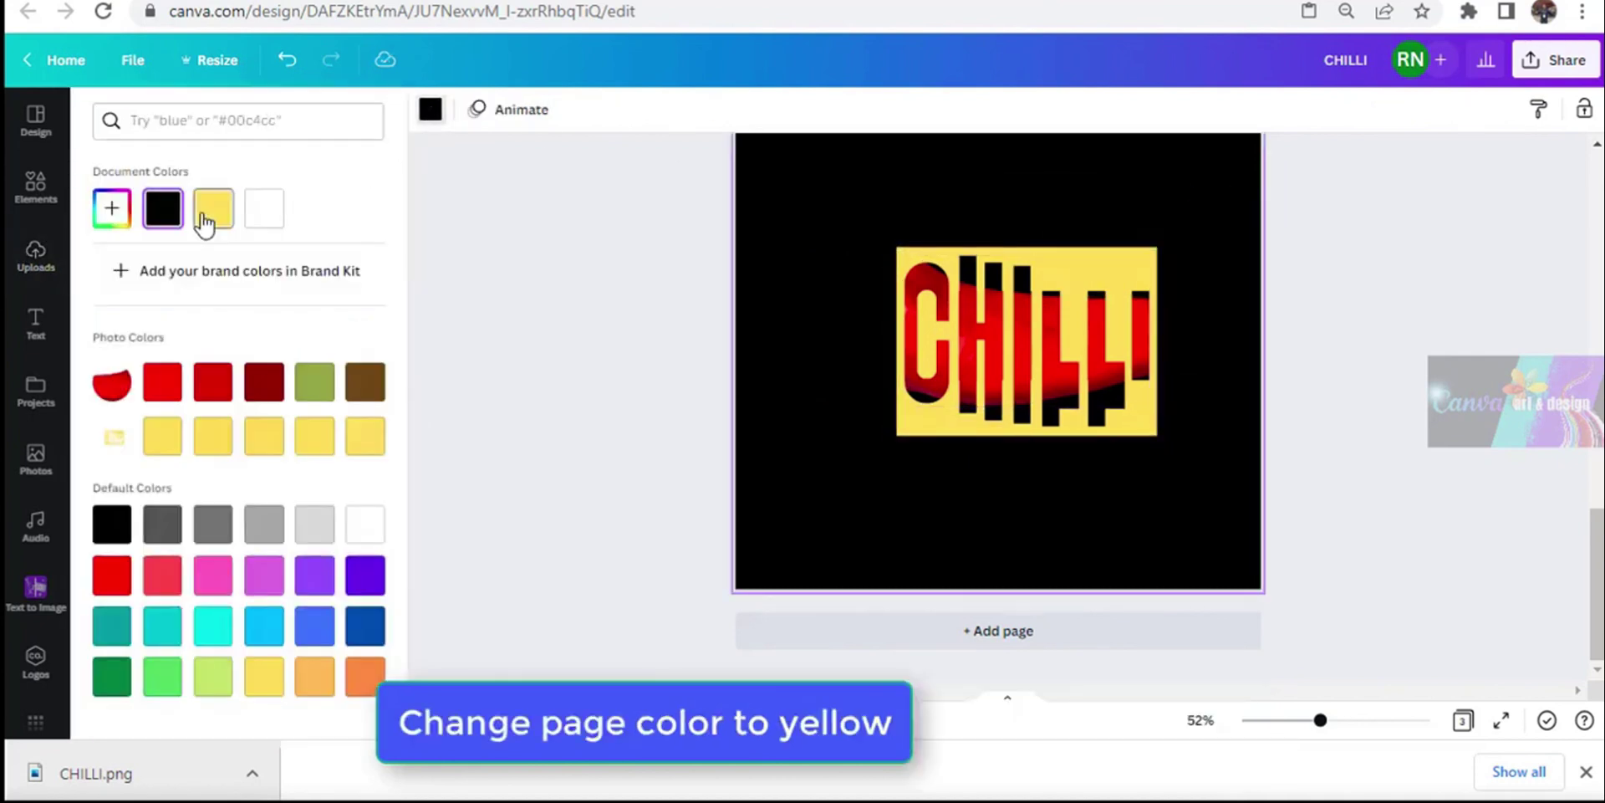
left_click(205, 211)
Step: Download only page 3 as a PNG
left_click(1555, 60)
left_click(1371, 518)
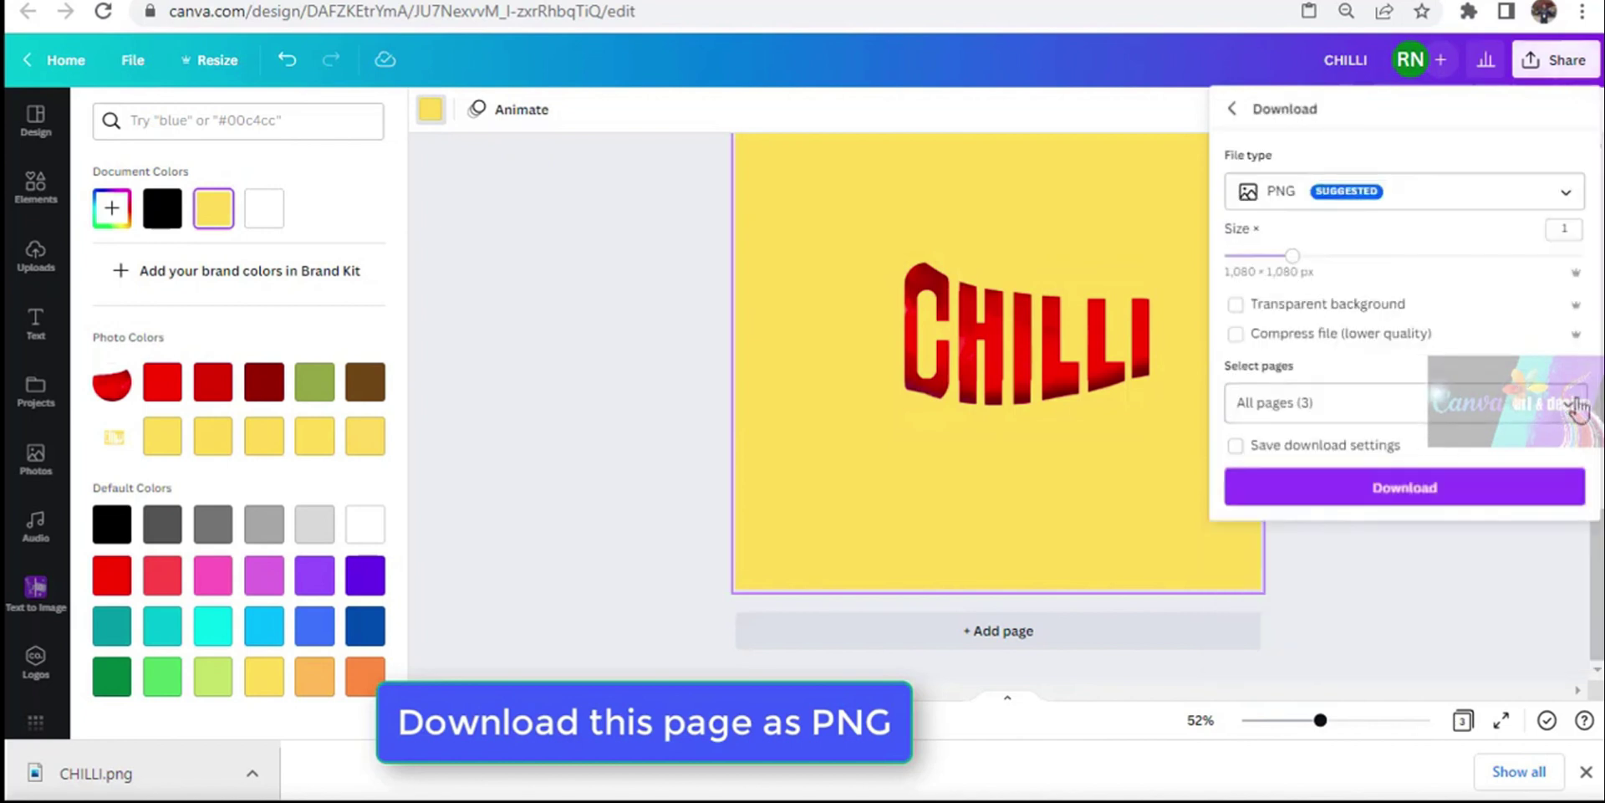
left_click(1555, 405)
left_click(1326, 102)
left_click(1355, 147)
left_click(1436, 358)
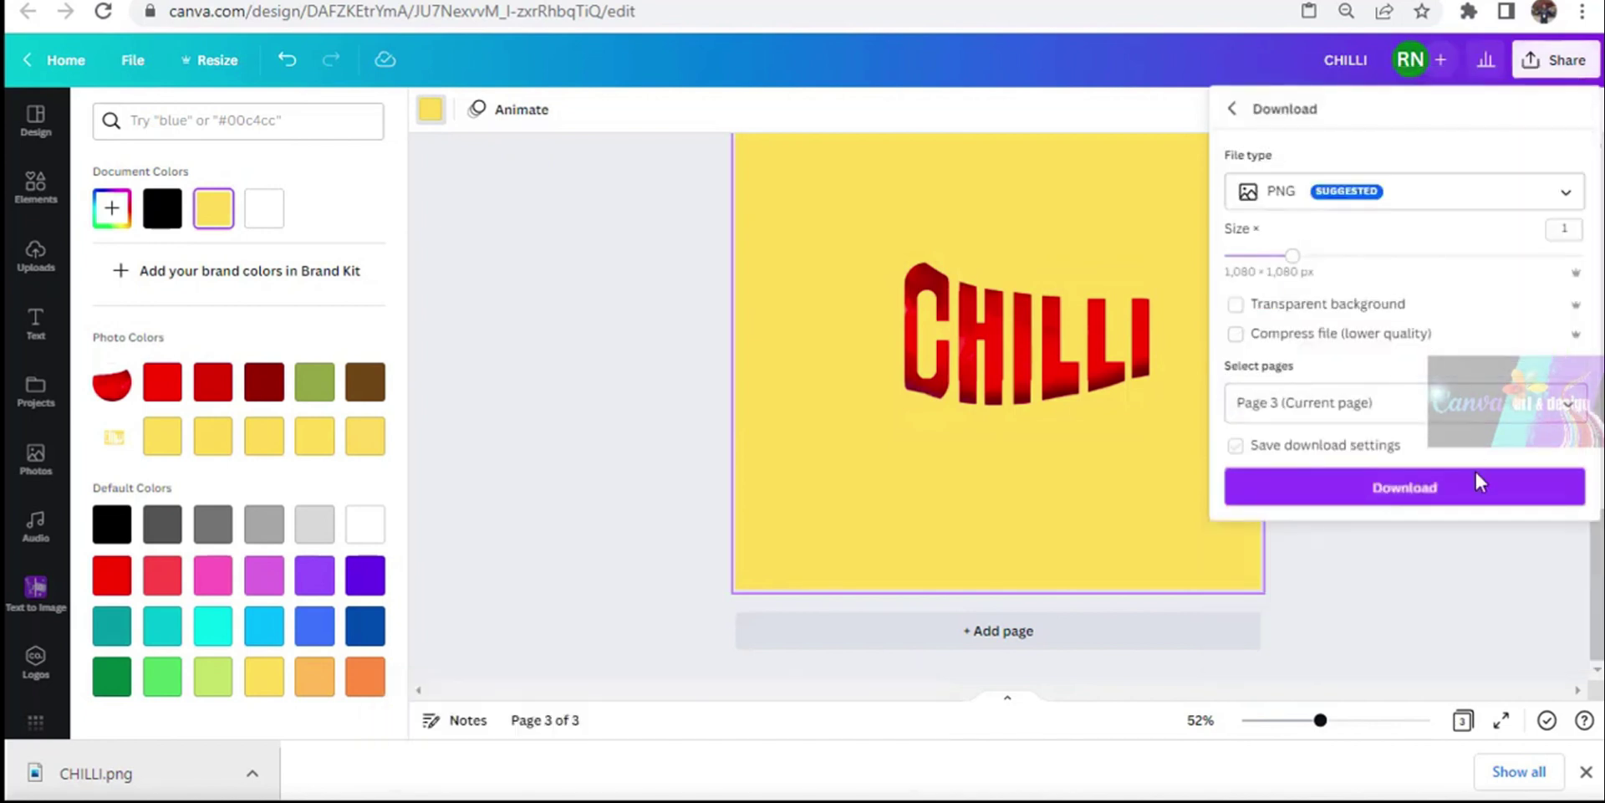
left_click(1463, 494)
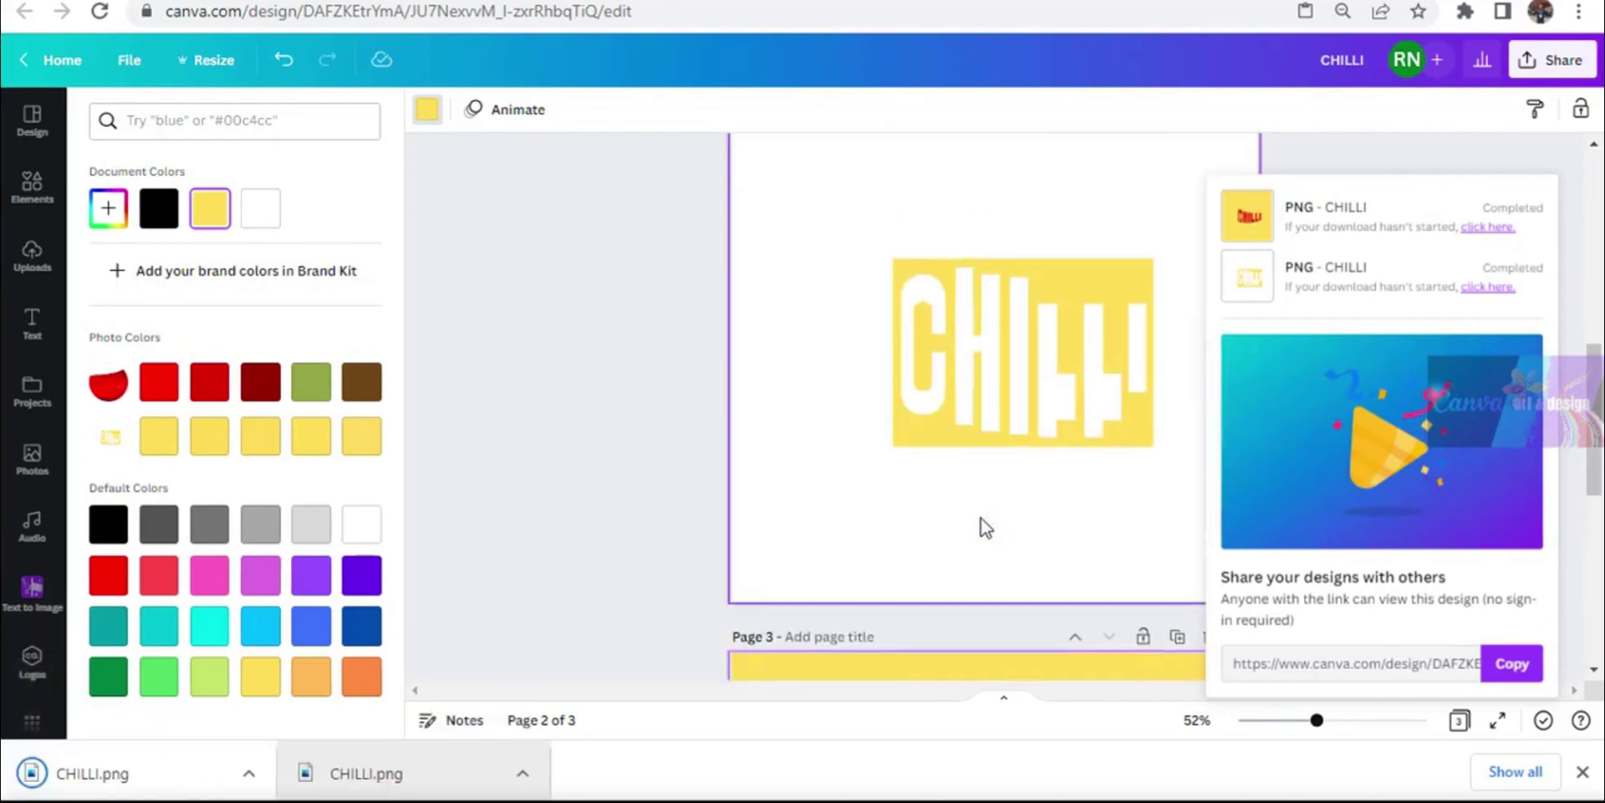
Step: Add a fourth page with a white background and place the newly downloaded CHILLI.png on it
scroll(981, 518, "down", 5)
left_click(997, 636)
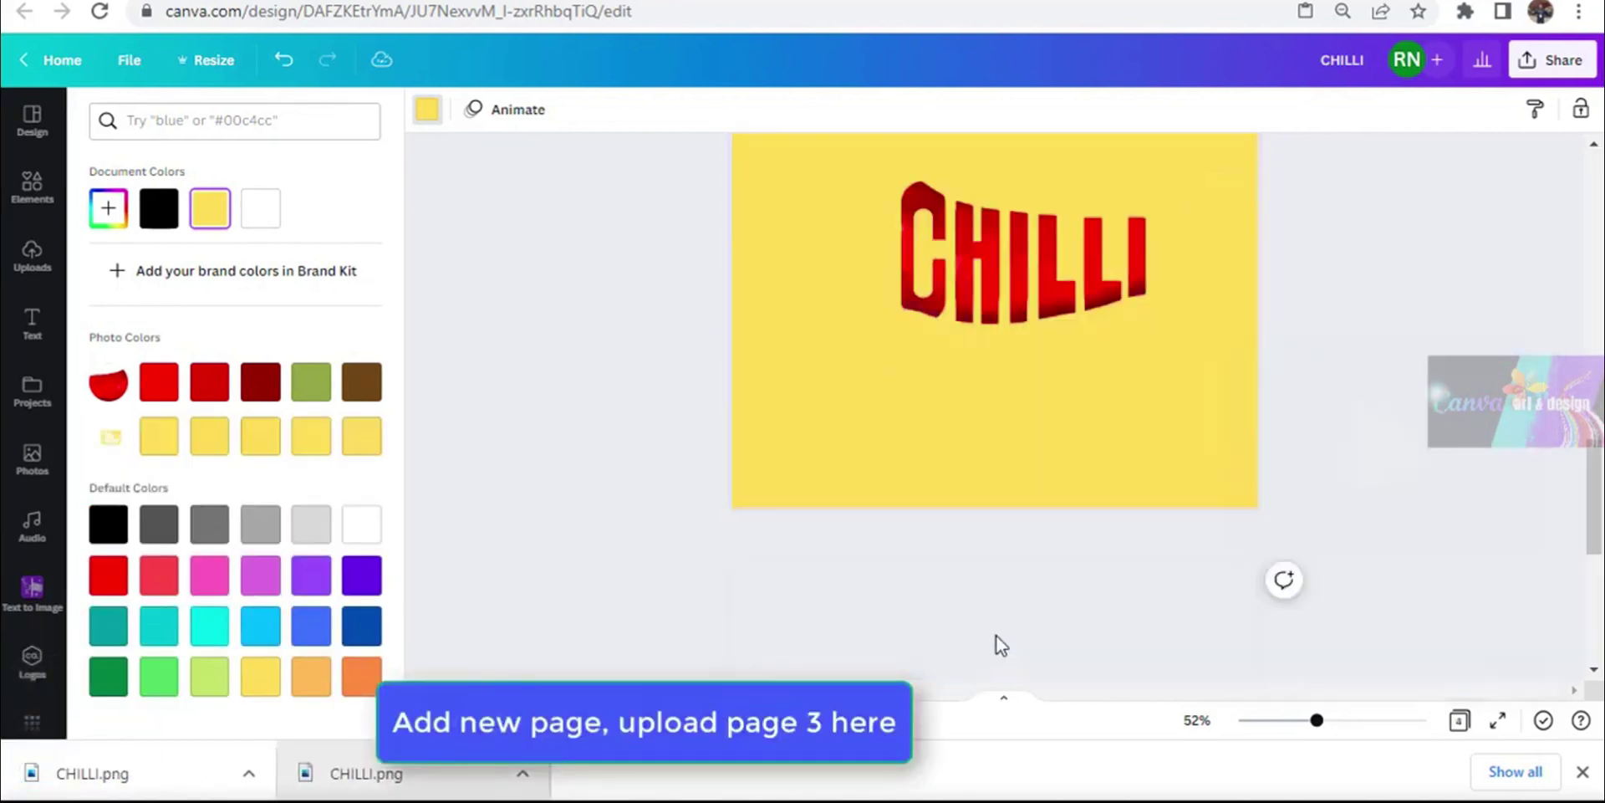
left_click(260, 209)
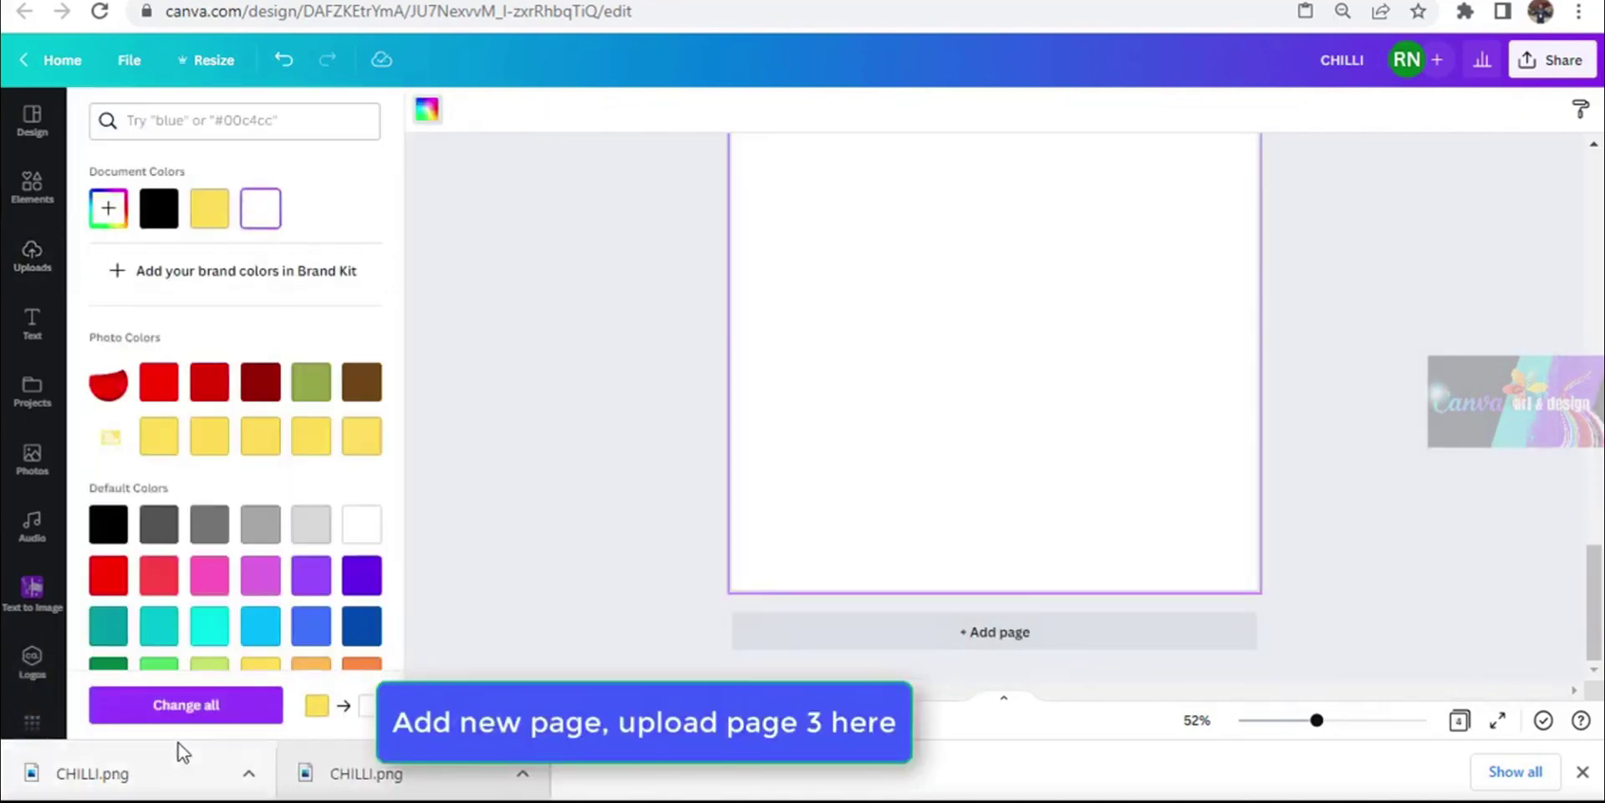
left_click_drag(175, 771, 1013, 333)
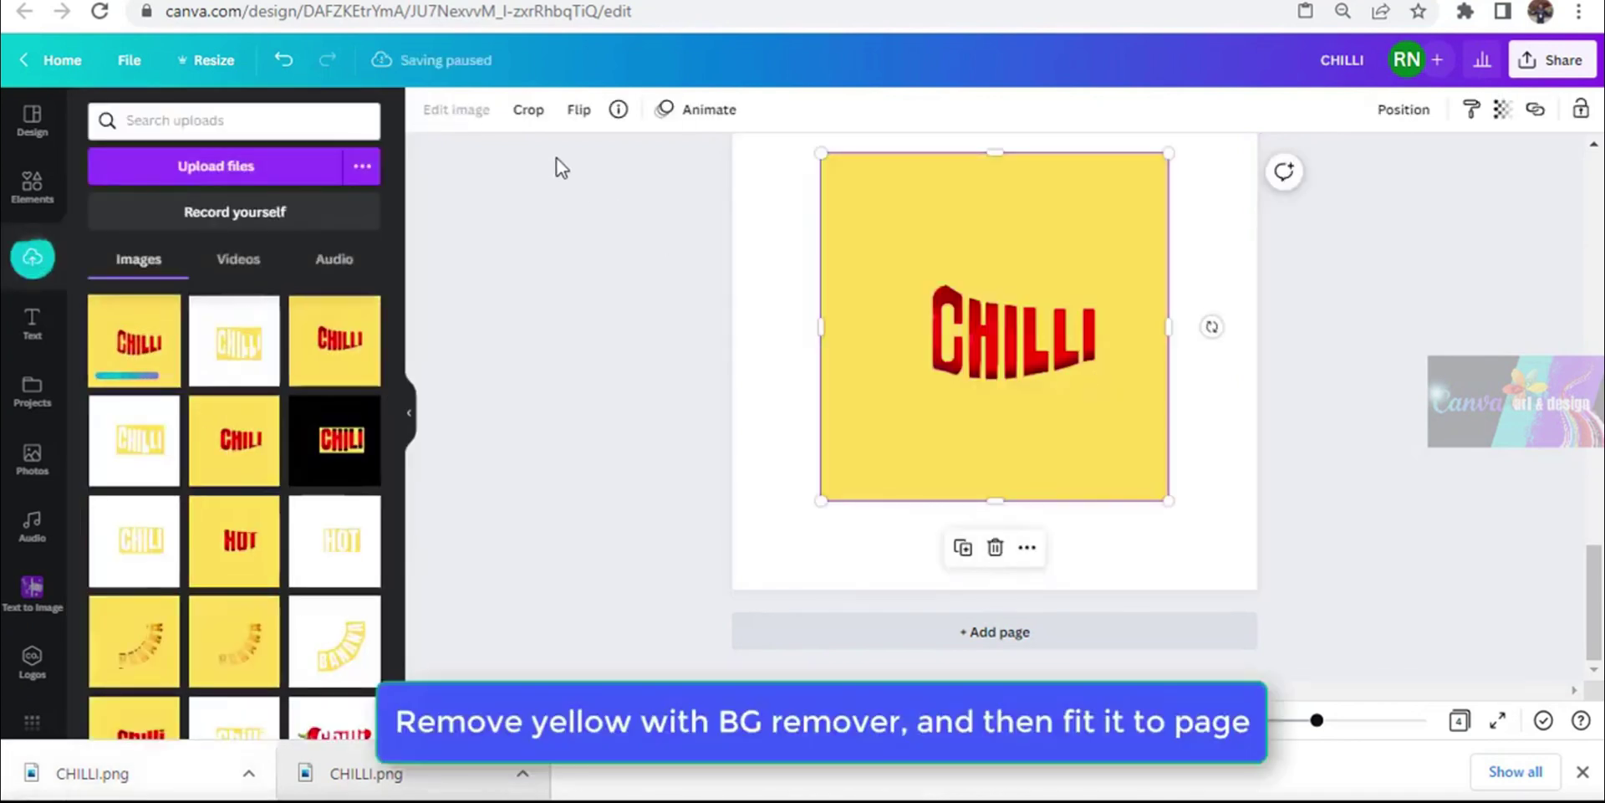
Step: Remove the yellow from the page 4 image with BG Remover and enlarge the image to fill the page
left_click(451, 110)
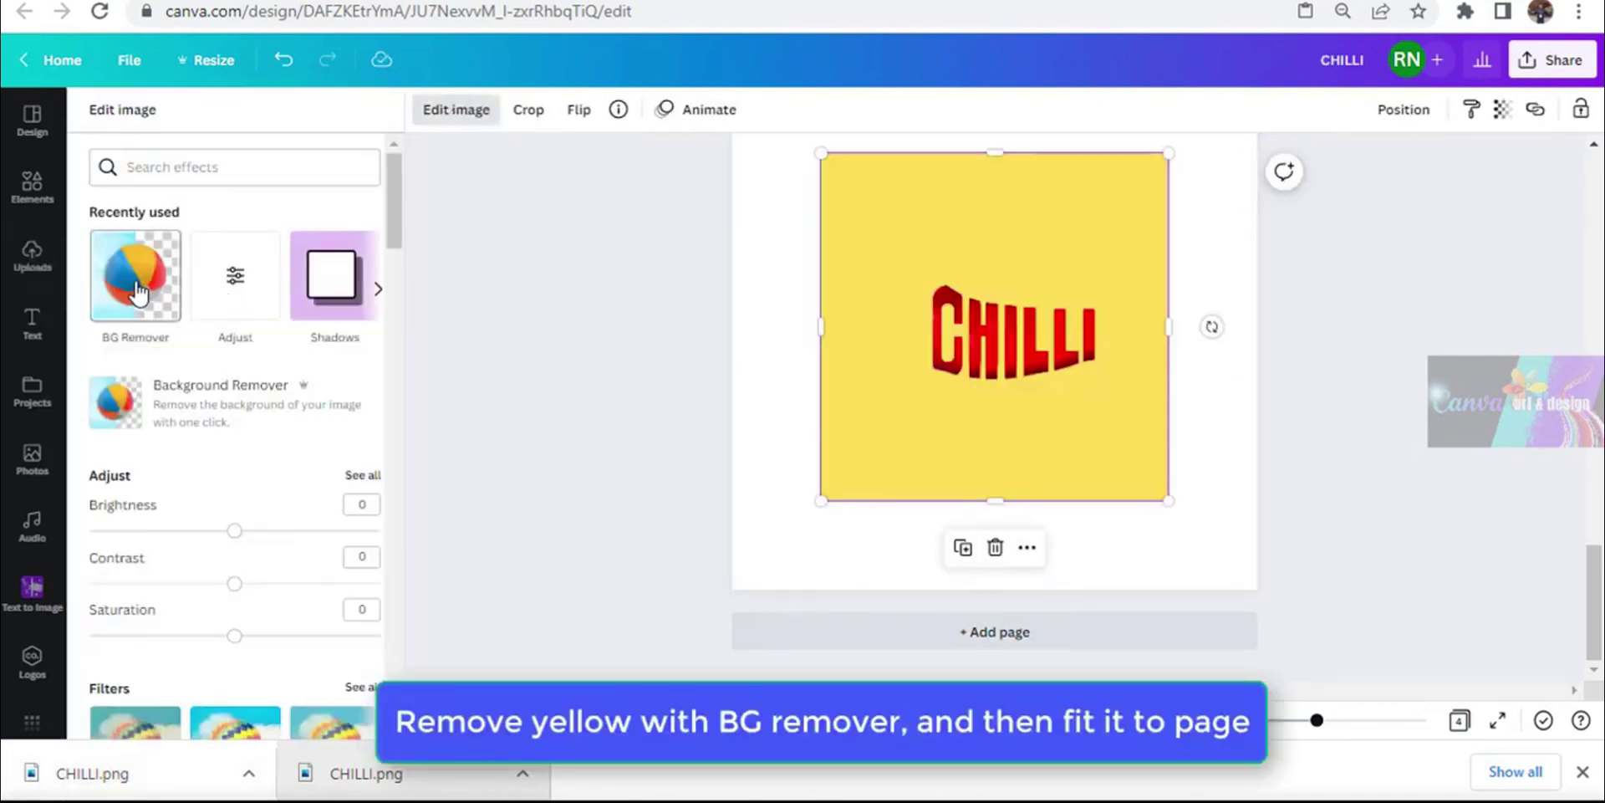
left_click(136, 288)
left_click(291, 723)
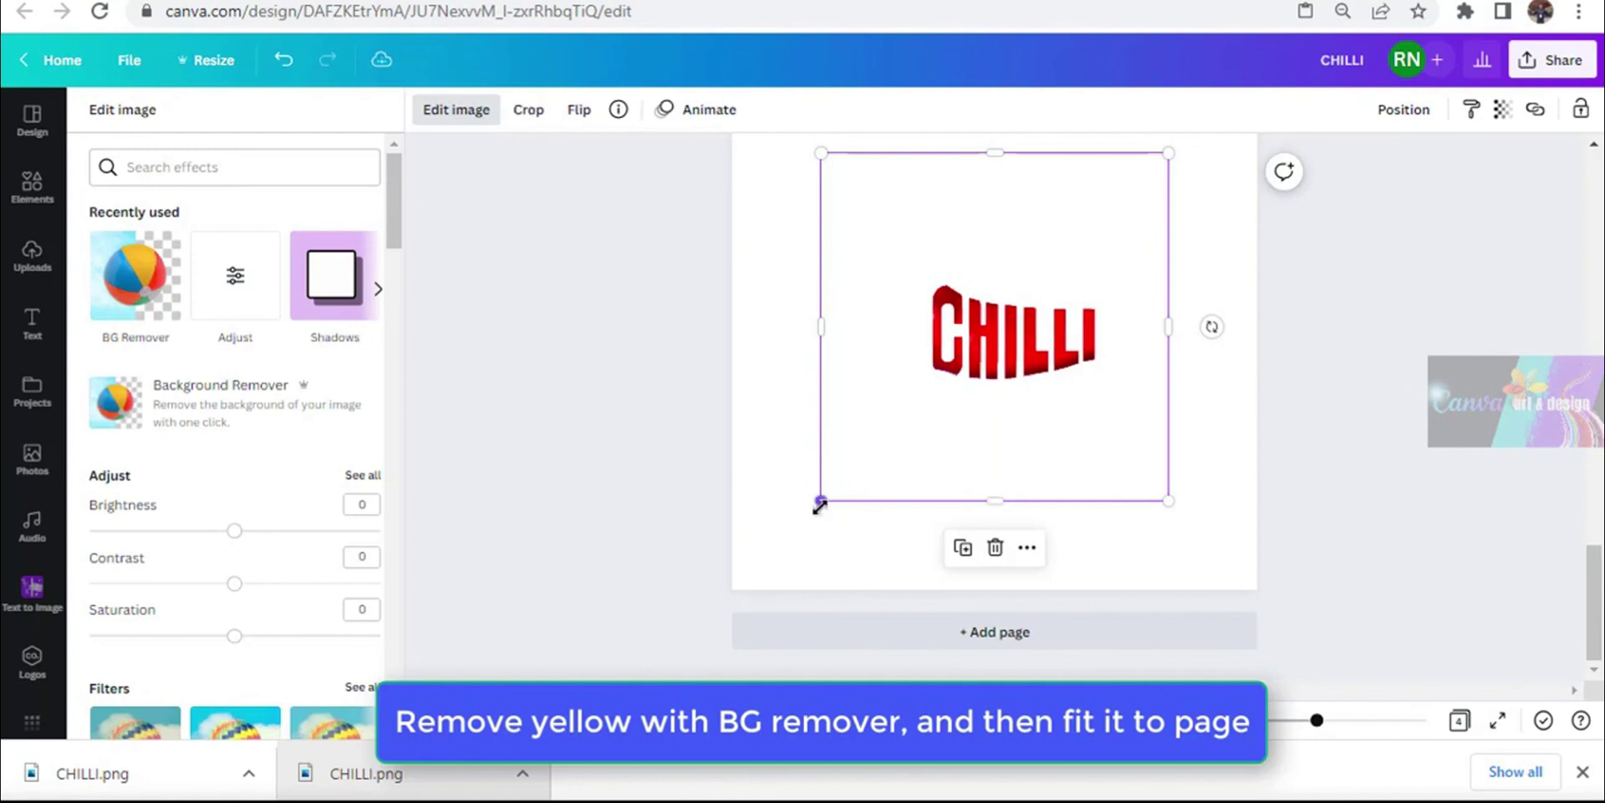
left_click_drag(820, 504, 720, 585)
scroll(1173, 511, "up", 4)
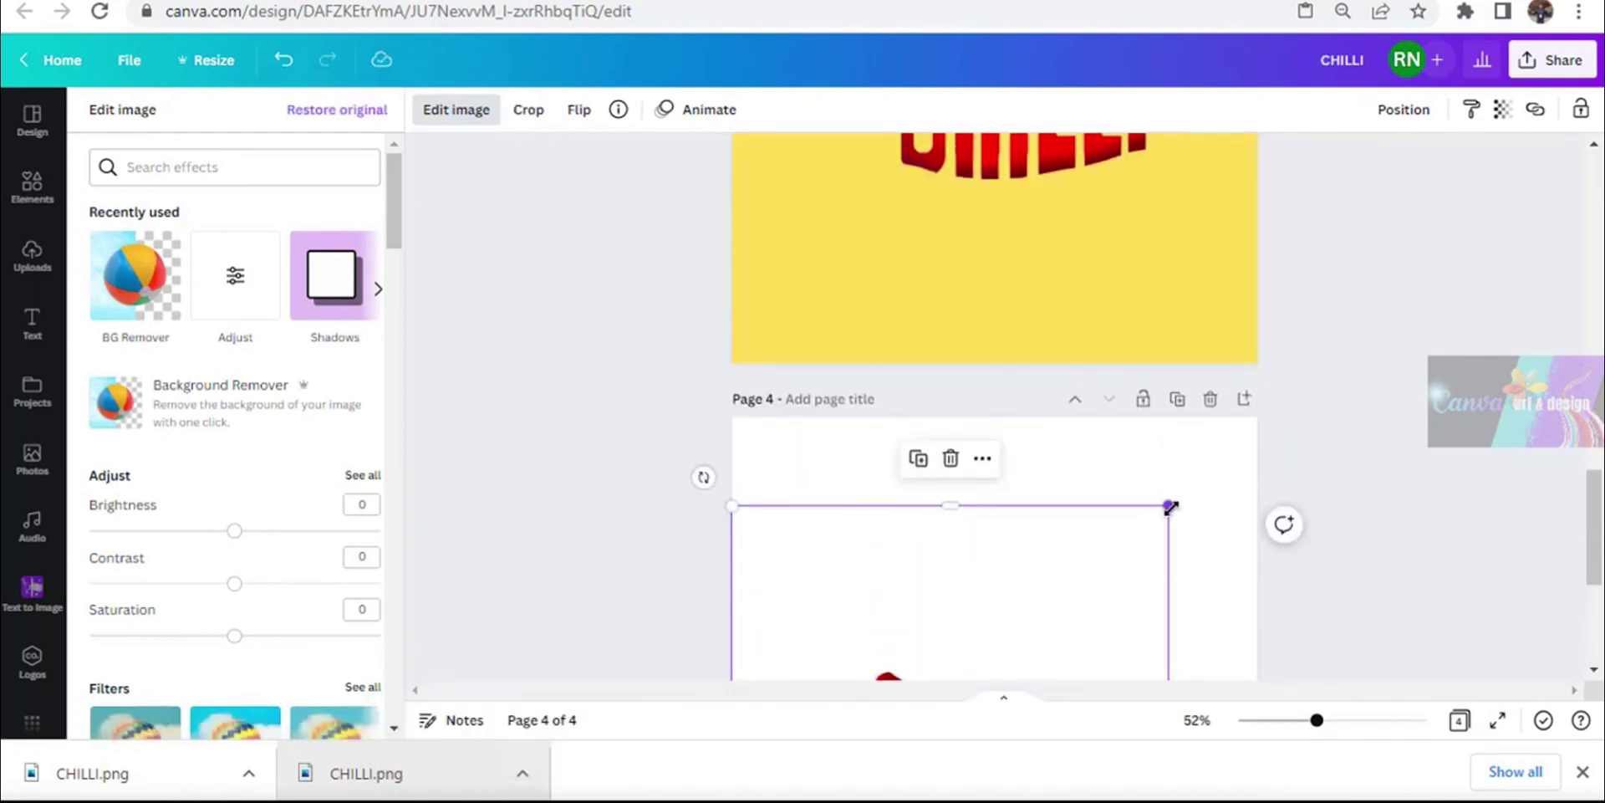
left_click_drag(1212, 481, 1259, 419)
Step: Crop all four sides of the page 4 image close to the red CHILLI lettering
left_click_drag(997, 416, 990, 603)
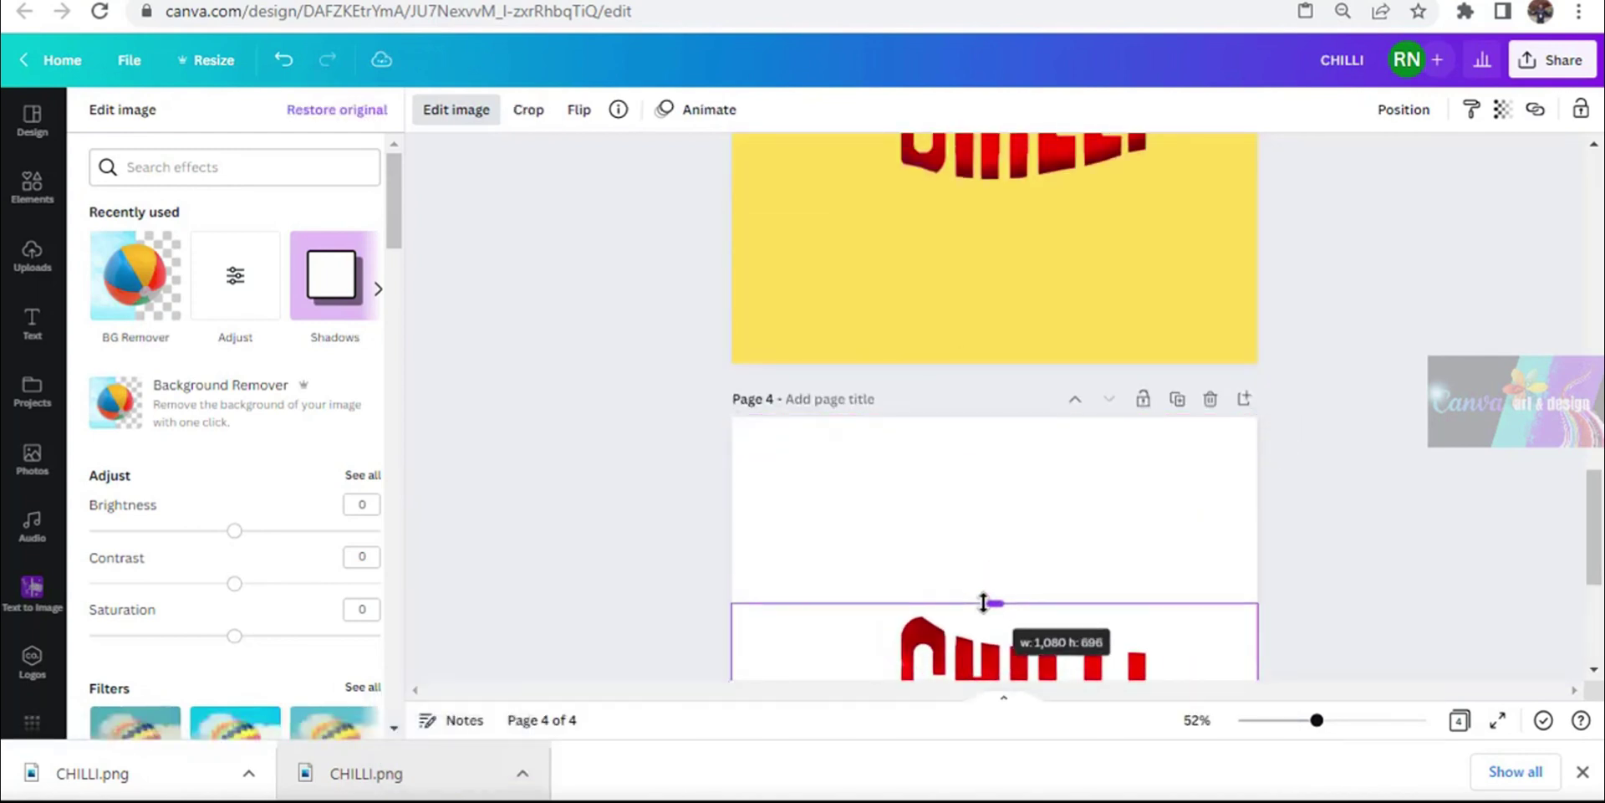
scroll(866, 520, "down", 3)
left_click_drag(807, 537, 904, 538)
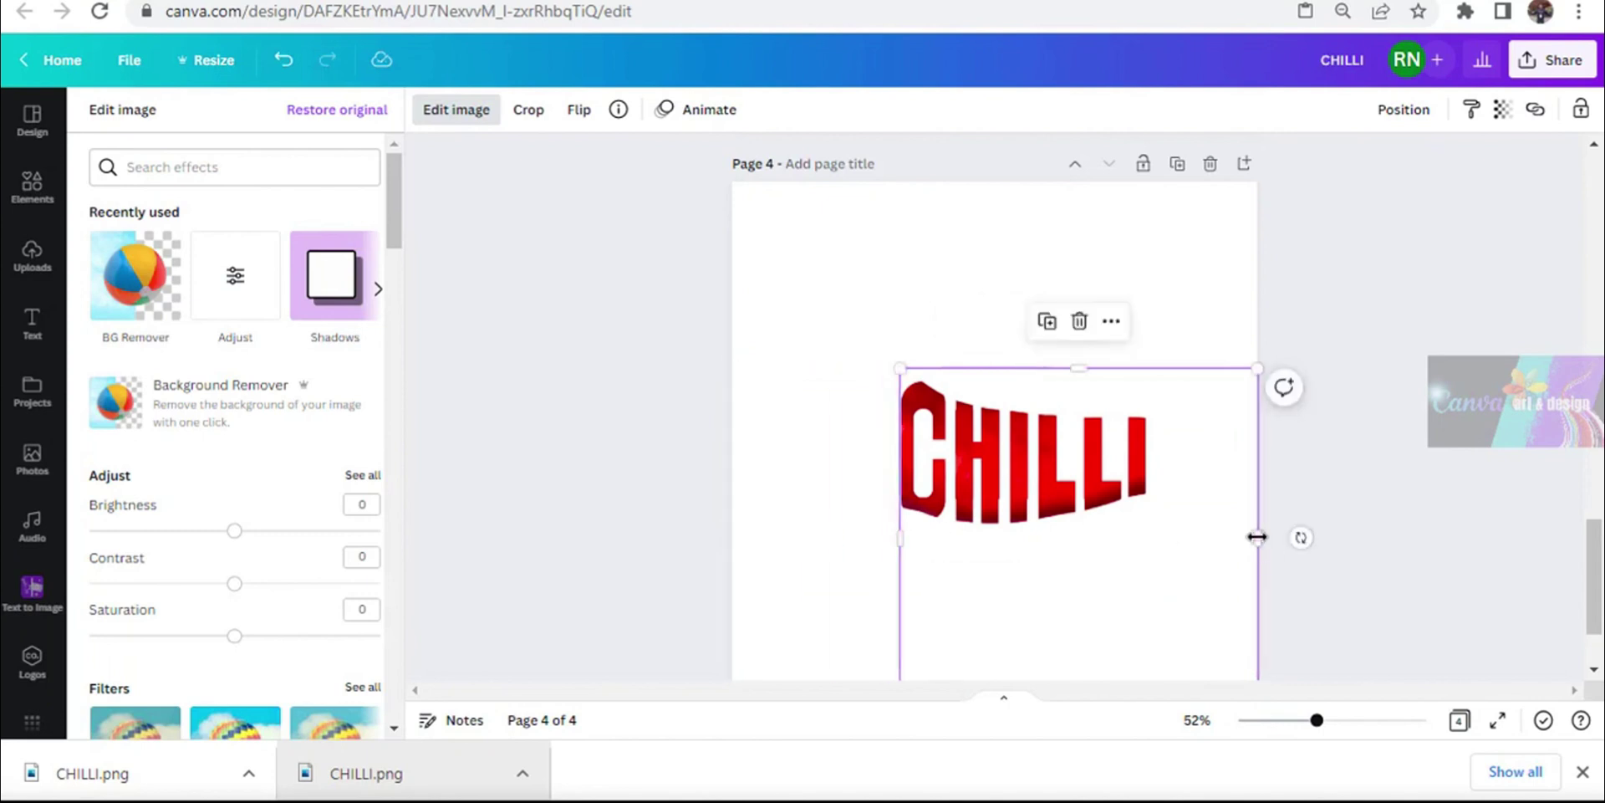
left_click_drag(1258, 537, 1151, 537)
left_click_drag(1027, 586, 1030, 420)
Step: Paste the chilli photo onto page 4, duplicate it and align the copy exactly over the first chilli
right_click(817, 448)
left_click(882, 505)
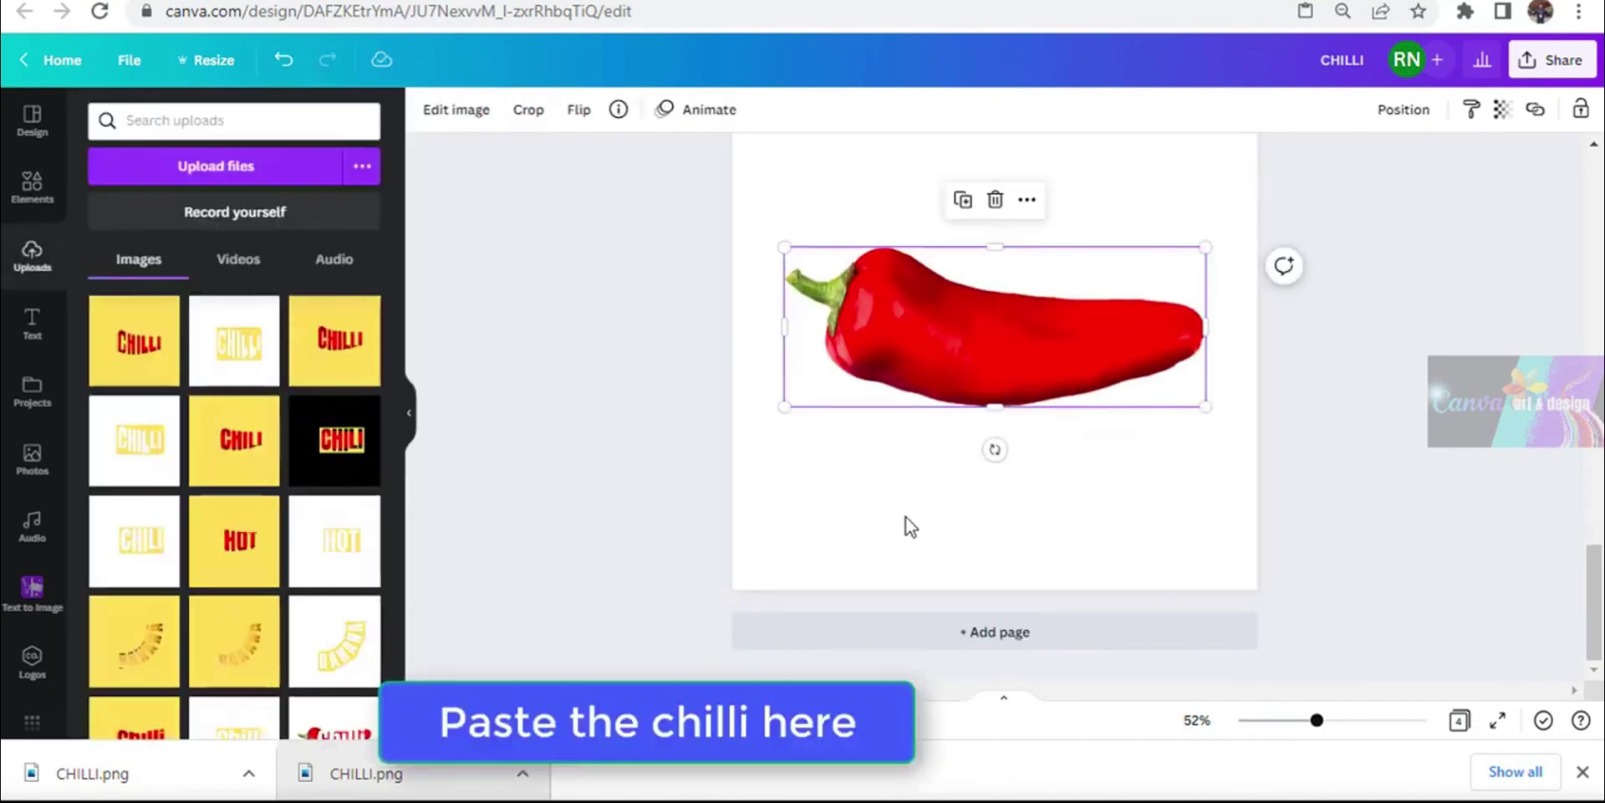
left_click_drag(974, 343, 964, 326)
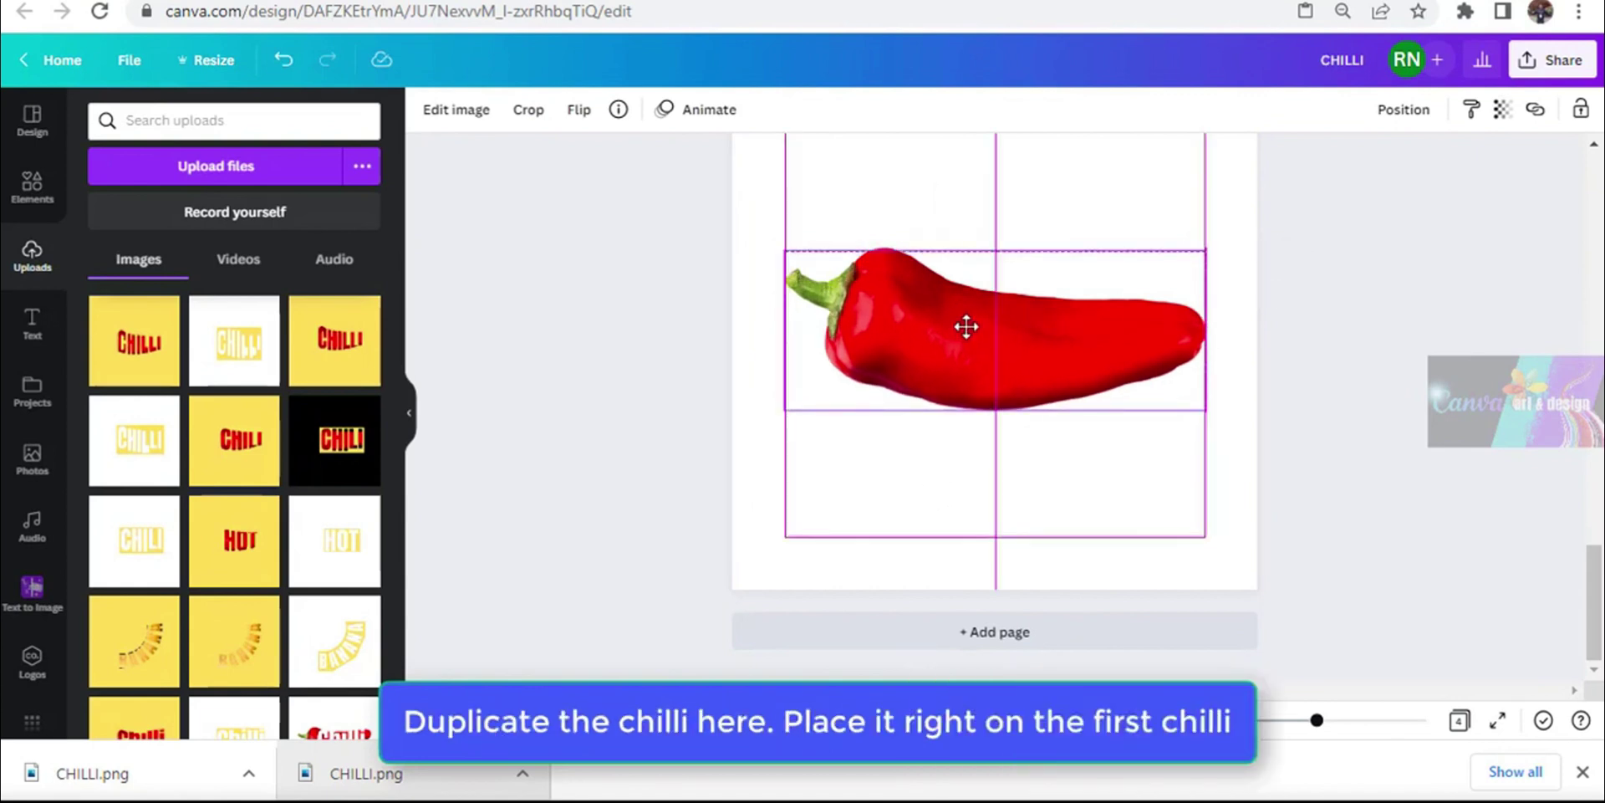
Step: Crop one chilli to the tip after the last I and the other to the stem end before the C
left_click_drag(786, 328, 1116, 365)
left_click(1045, 351)
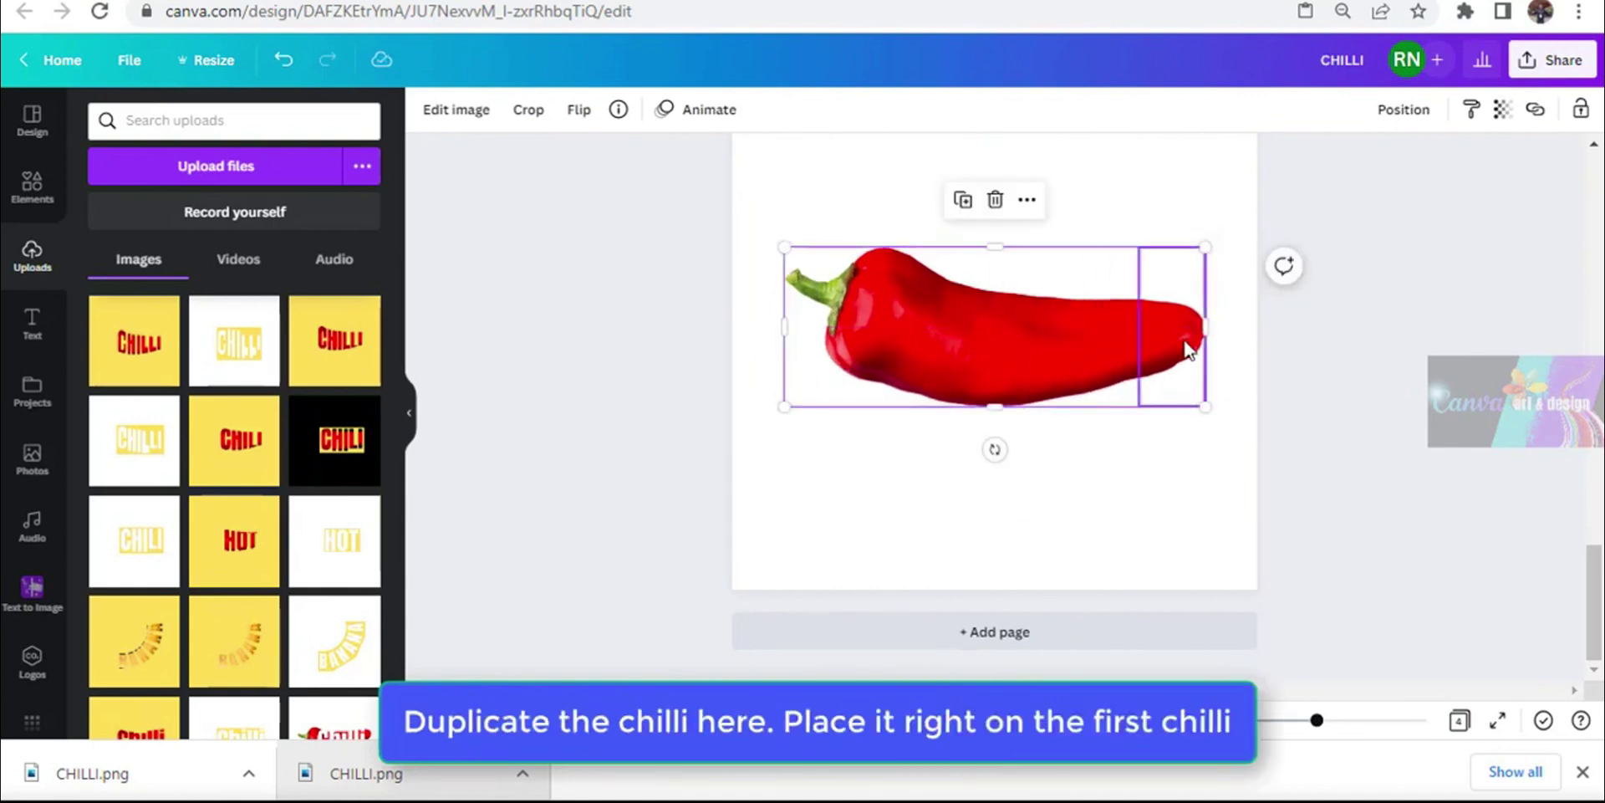
left_click_drag(1197, 338, 907, 394)
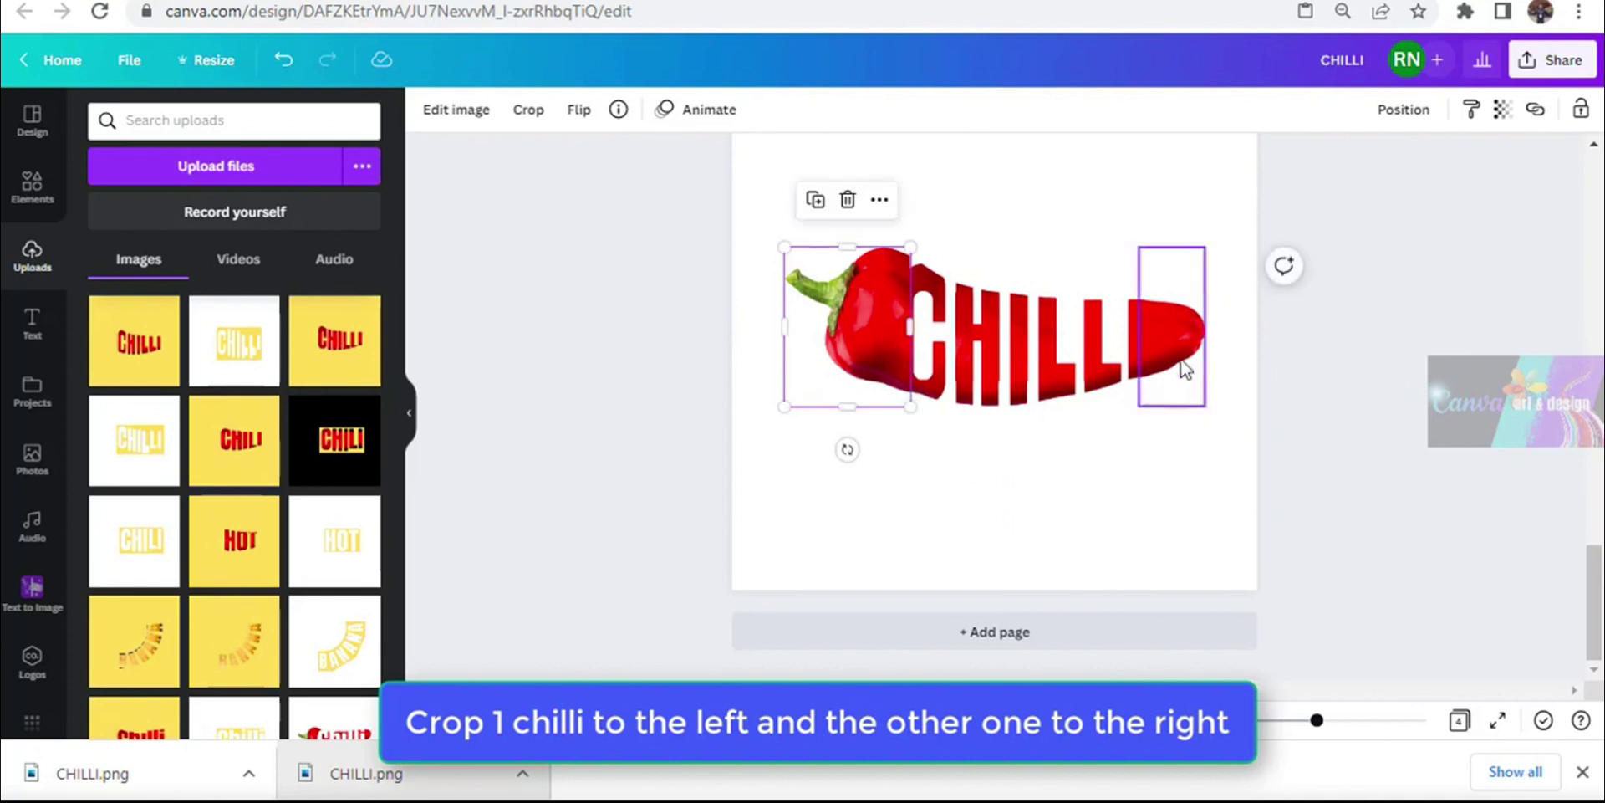
left_click(1182, 365)
left_click_drag(1139, 327, 1152, 334)
Step: Duplicate the stem-end chilli piece and crop the copy to blend it with the letter C
left_click(881, 269)
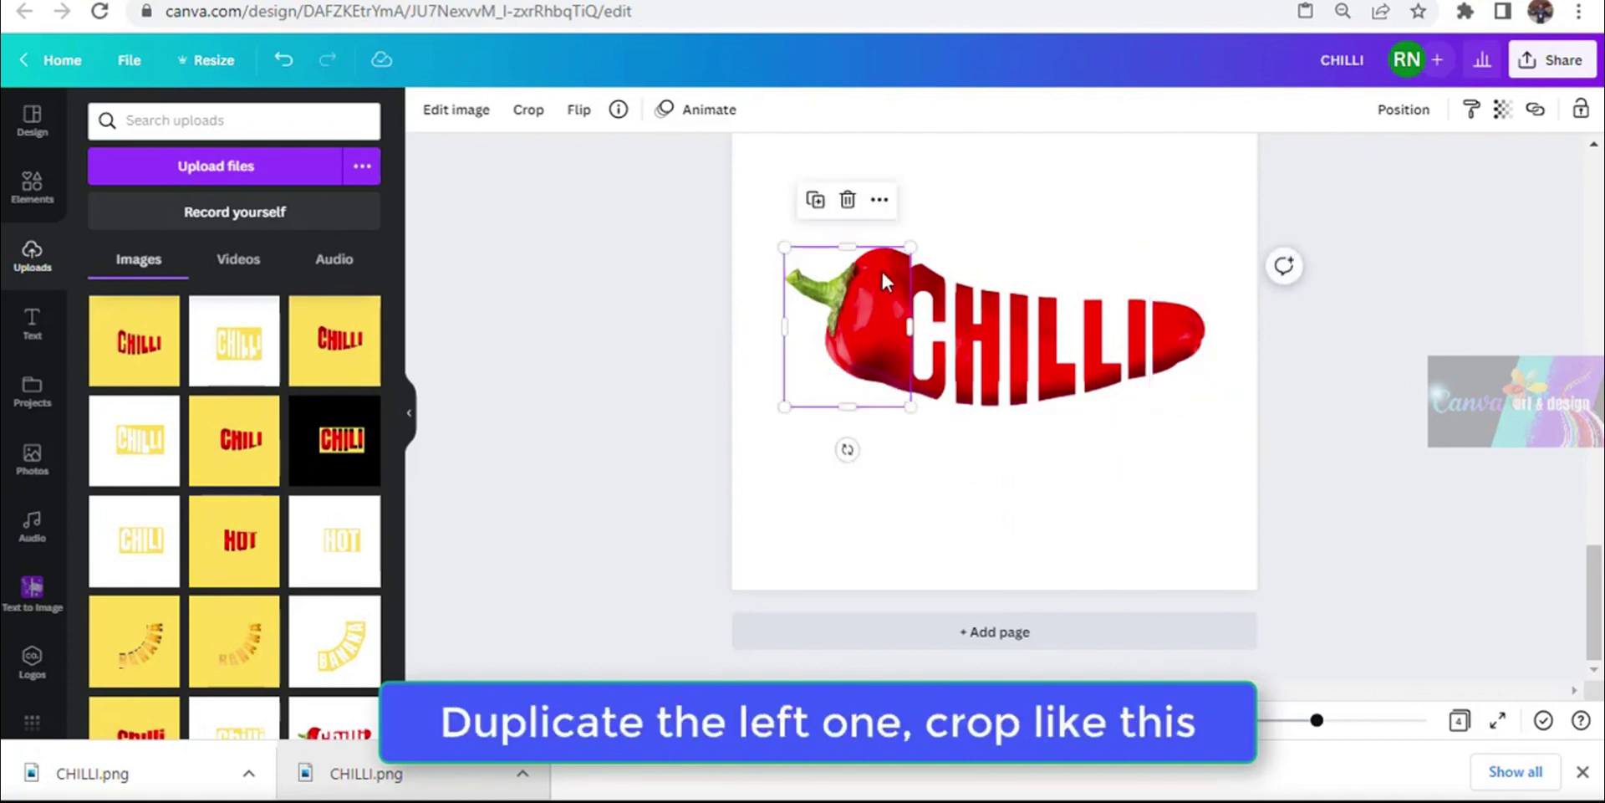
left_click(815, 199)
left_click_drag(855, 299, 952, 274)
left_click_drag(1317, 720, 1298, 720)
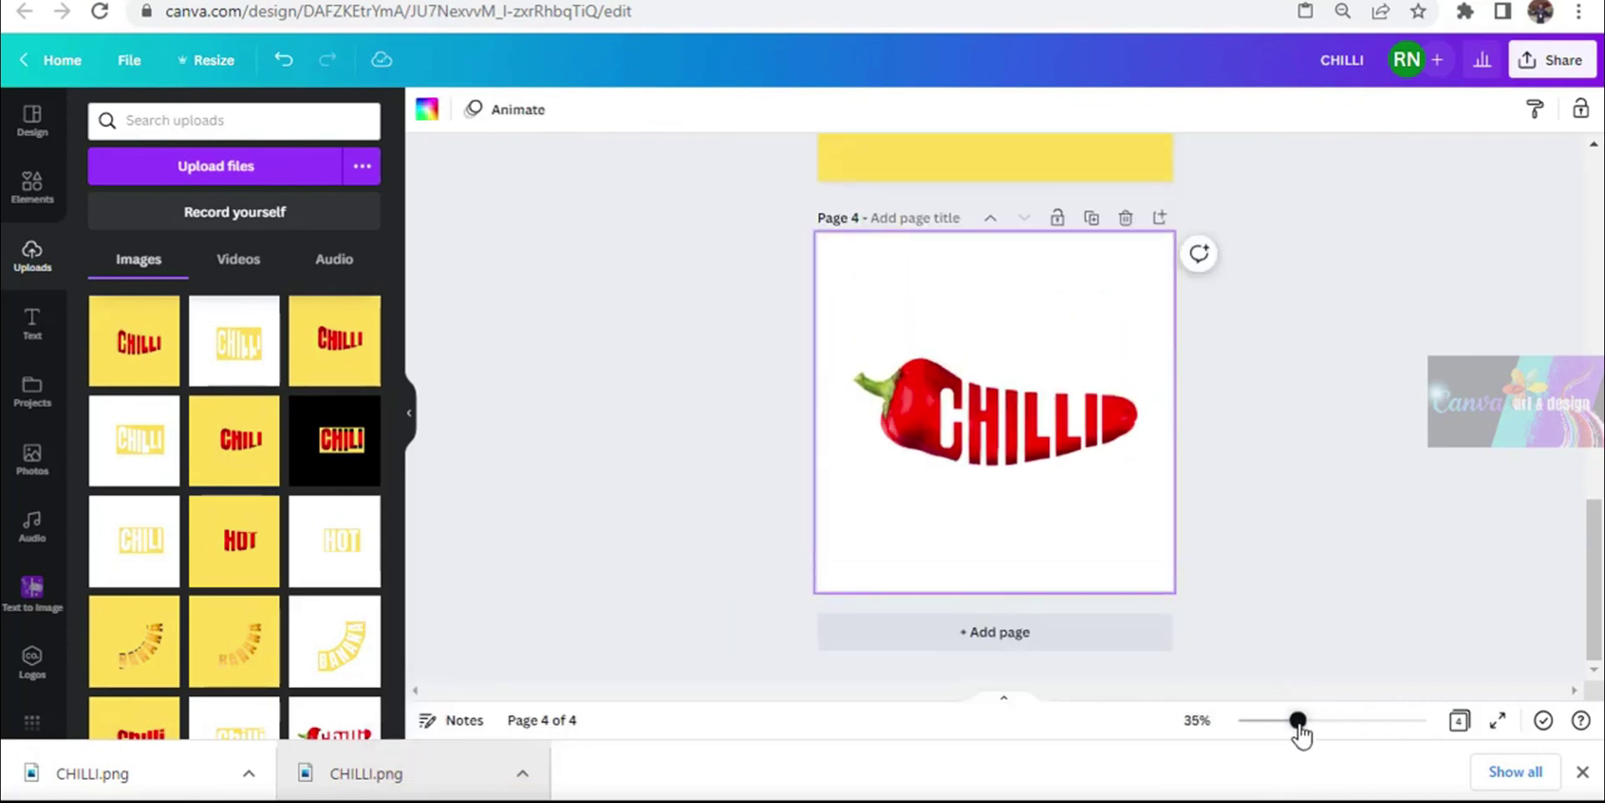